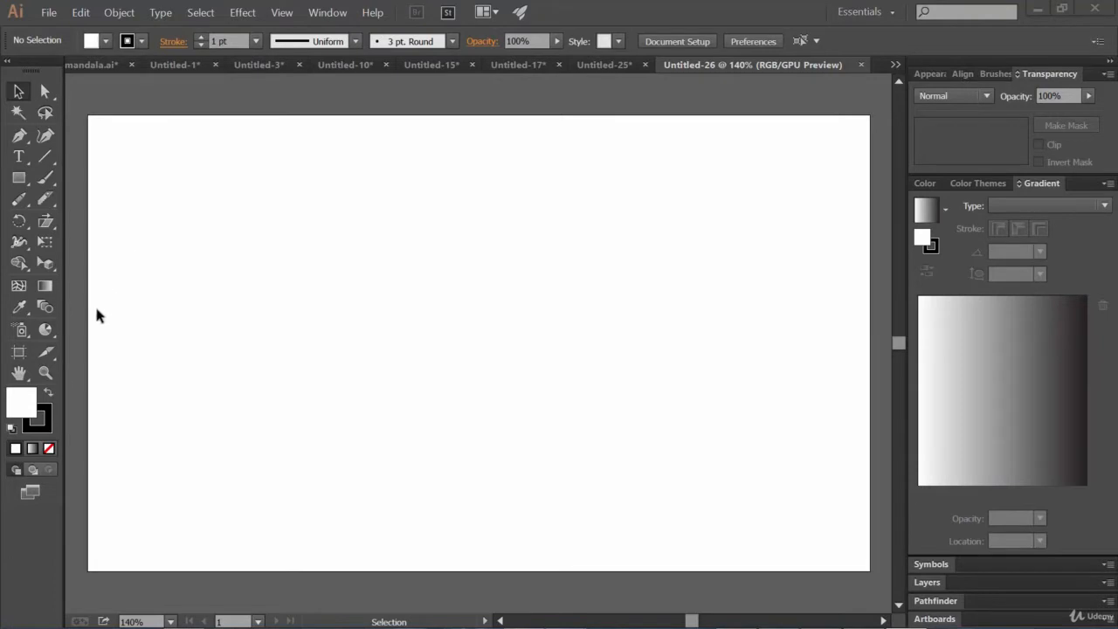
# Step: Draw a thin horizontal rectangle about 434 px wide near the artboard's upper edge and fill it with orange
pyautogui.click(46, 310)
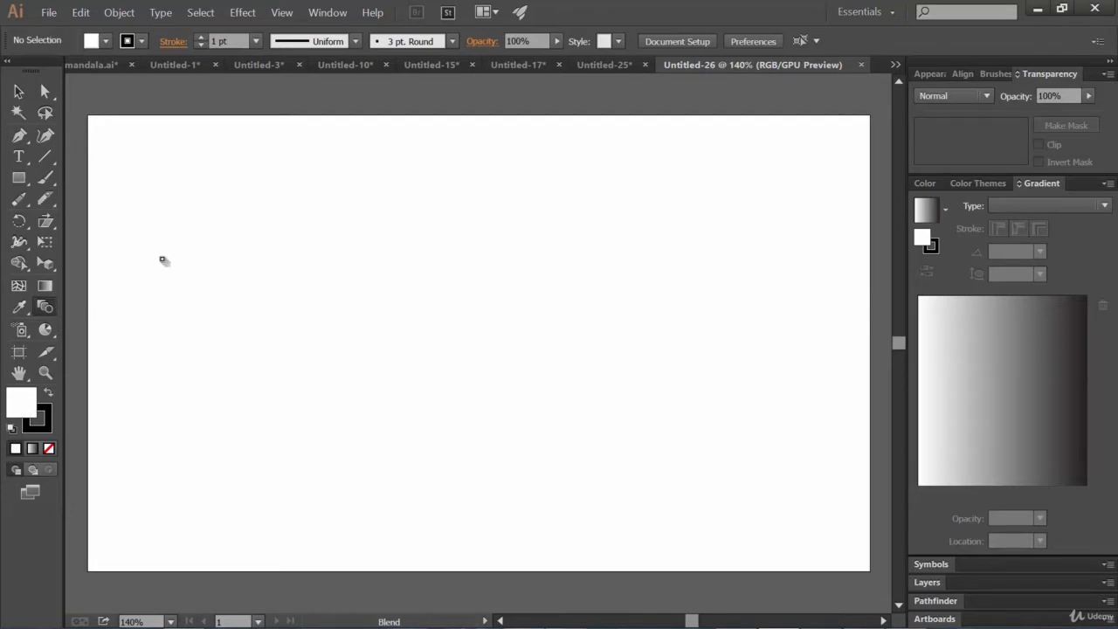
pyautogui.click(19, 180)
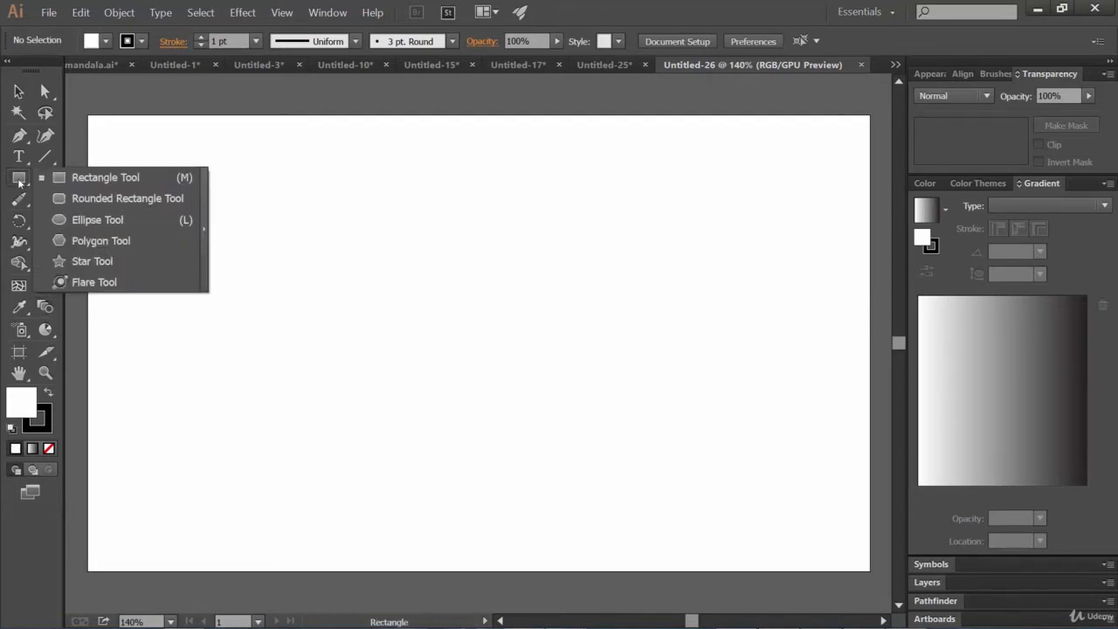
pyautogui.click(98, 177)
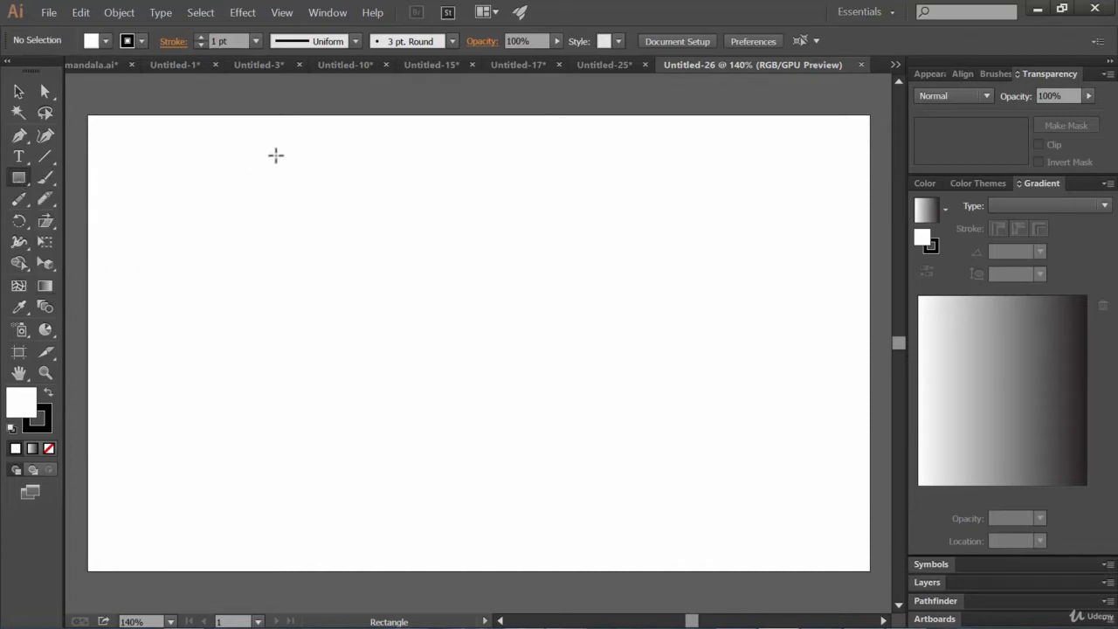
pyautogui.moveTo(280, 155)
pyautogui.mouseDown()
pyautogui.moveTo(426, 180)
pyautogui.moveTo(635, 185)
pyautogui.mouseUp()
pyautogui.click(105, 41)
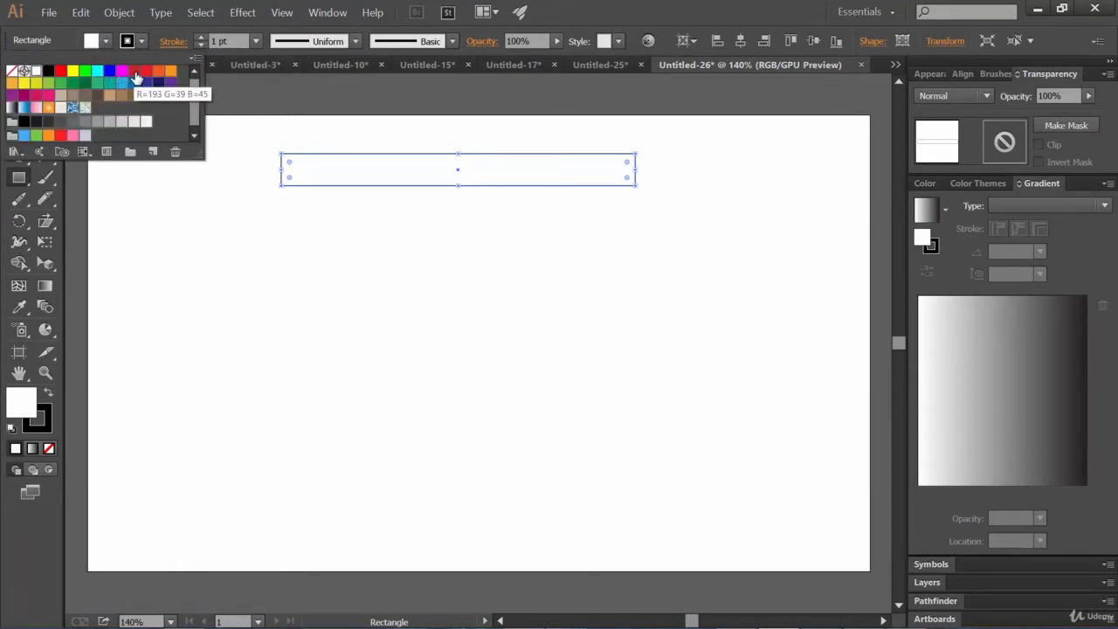
pyautogui.click(171, 70)
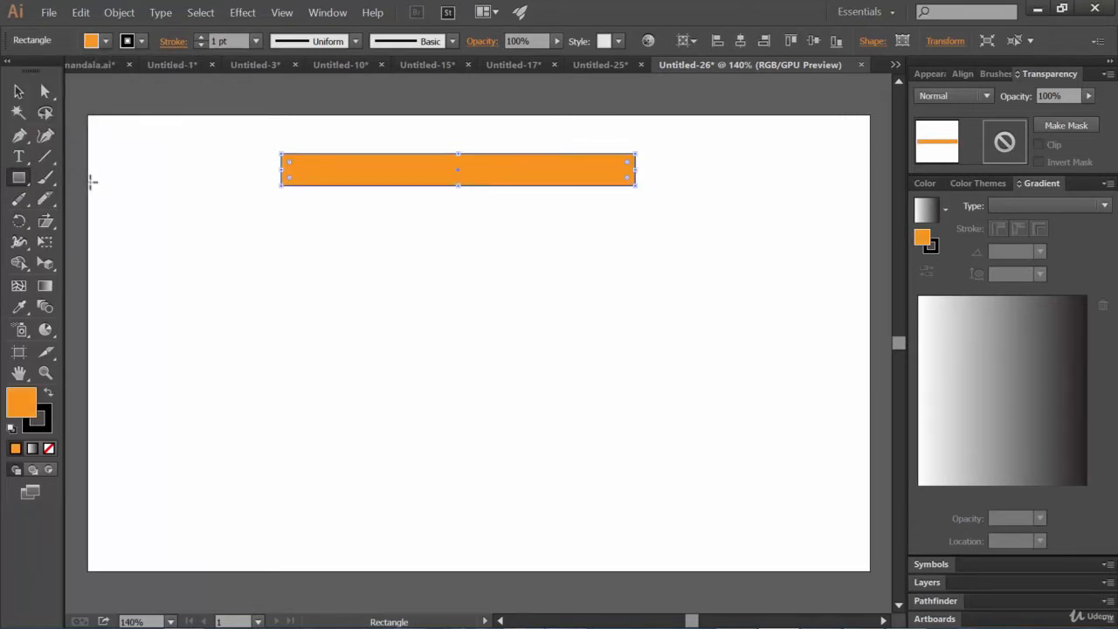
# Step: Duplicate the orange bar straight down to the lower part of the artboard and fill the copy with red
pyautogui.click(17, 93)
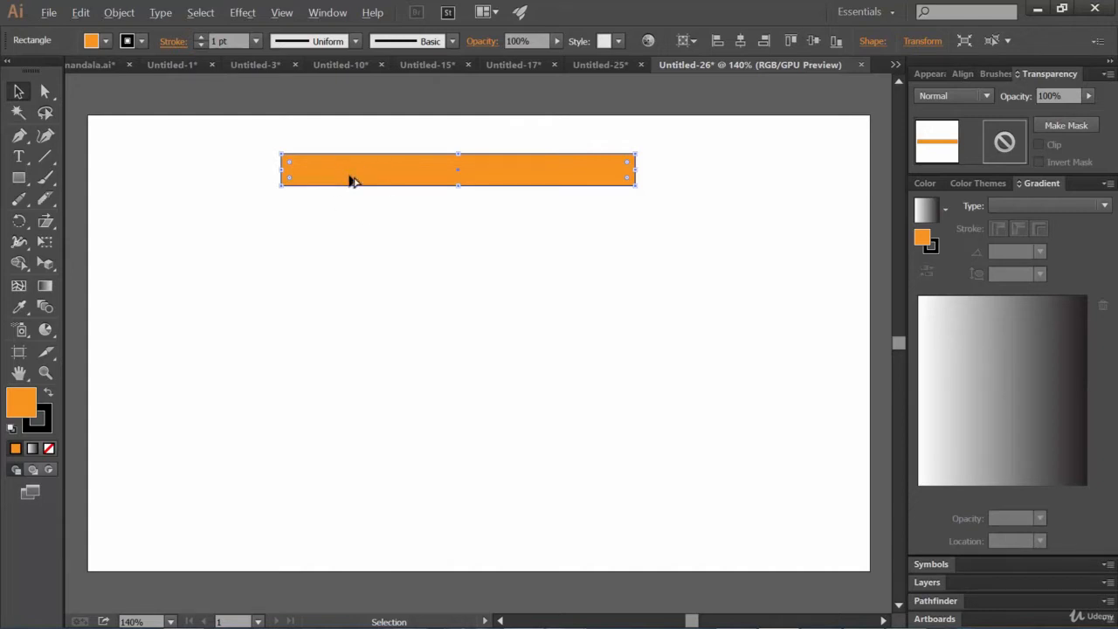
pyautogui.moveTo(349, 180); pyautogui.dragTo(346, 483)
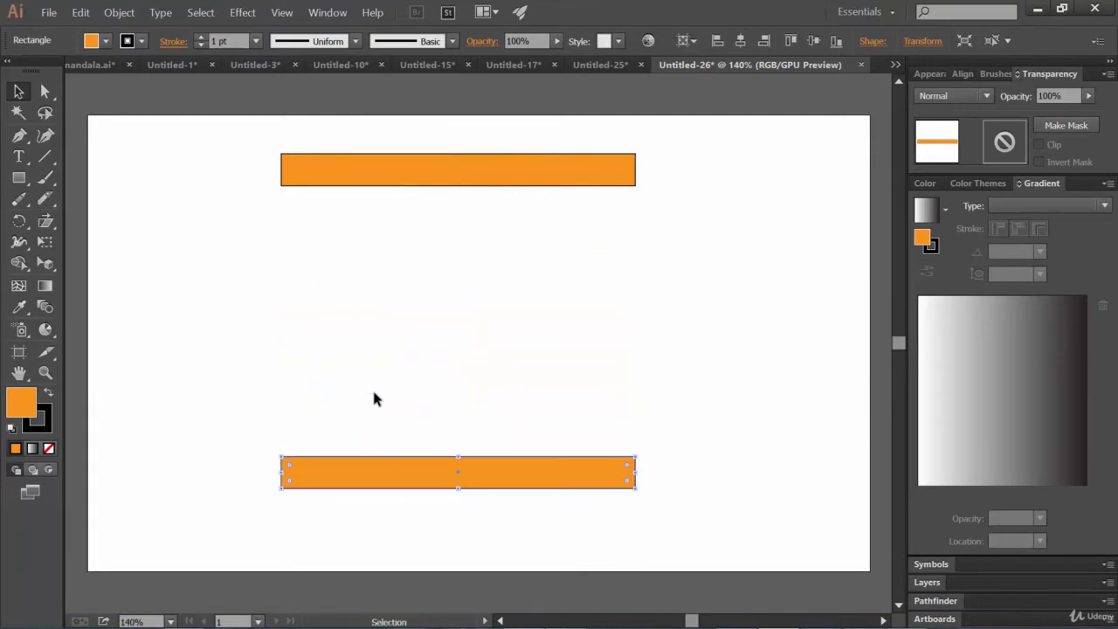
pyautogui.click(104, 42)
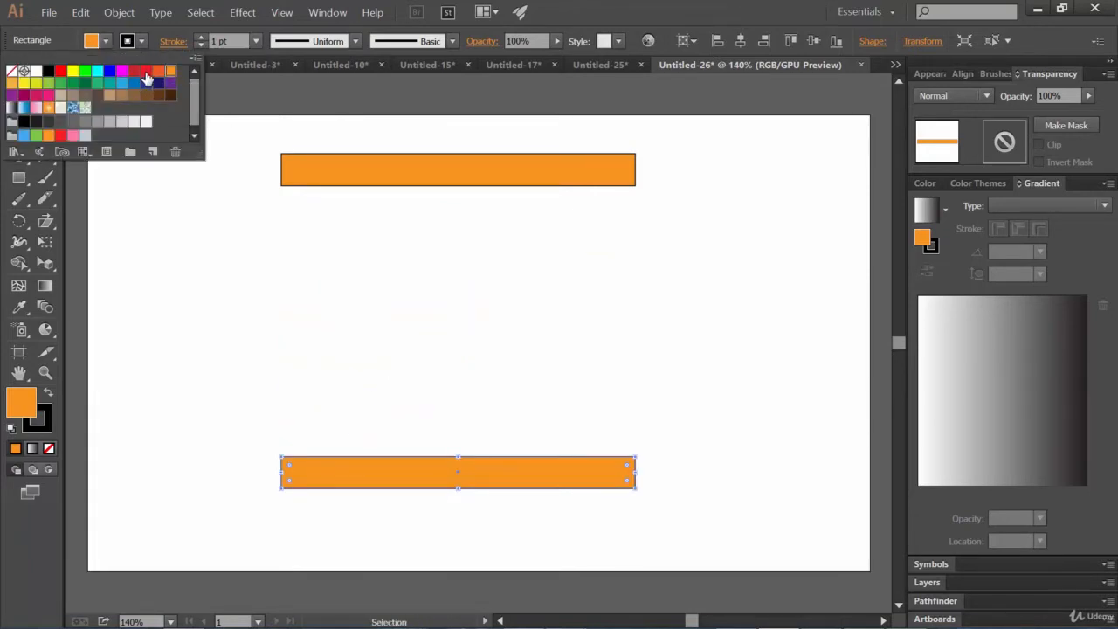
pyautogui.click(146, 71)
pyautogui.click(750, 7)
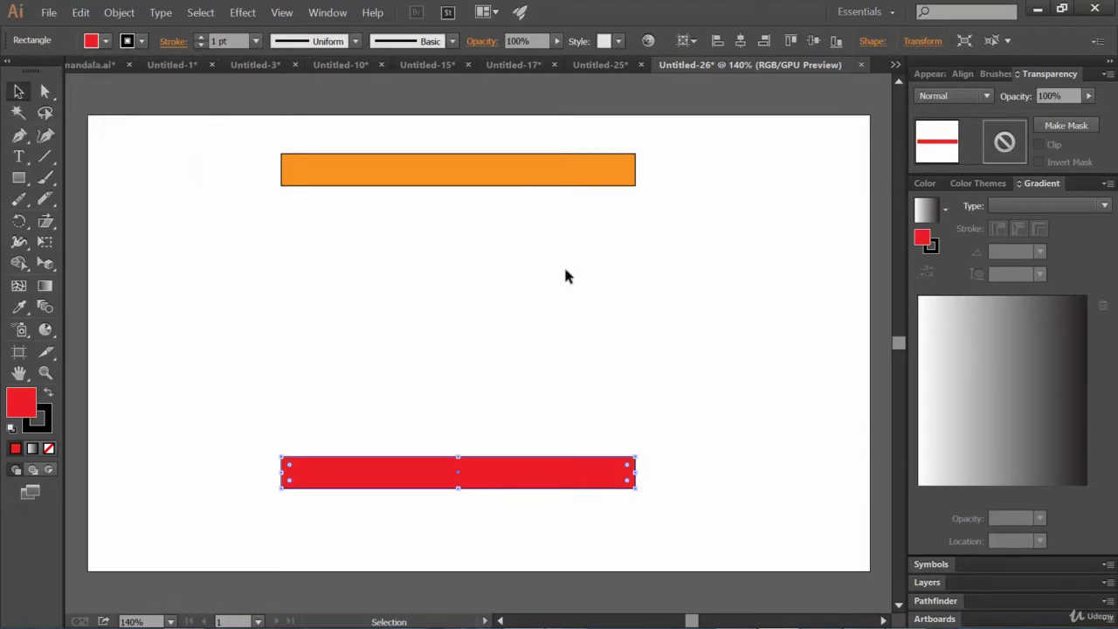
# Step: Blend the red bar up to the orange bar with the Blend tool, and undo the blend
pyautogui.click(492, 171)
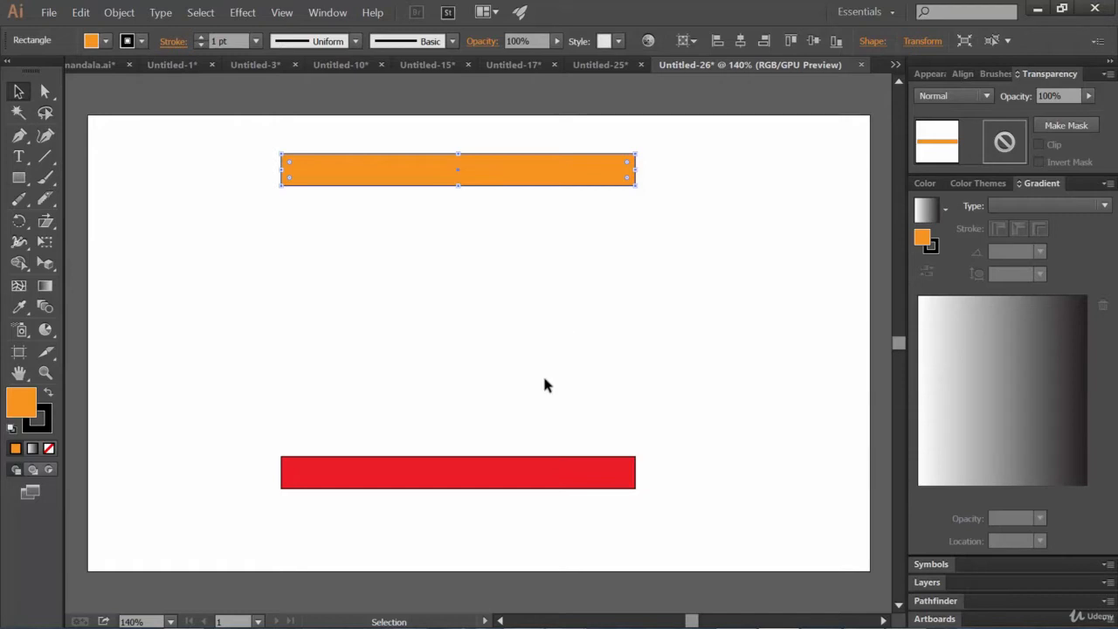
pyautogui.click(516, 465)
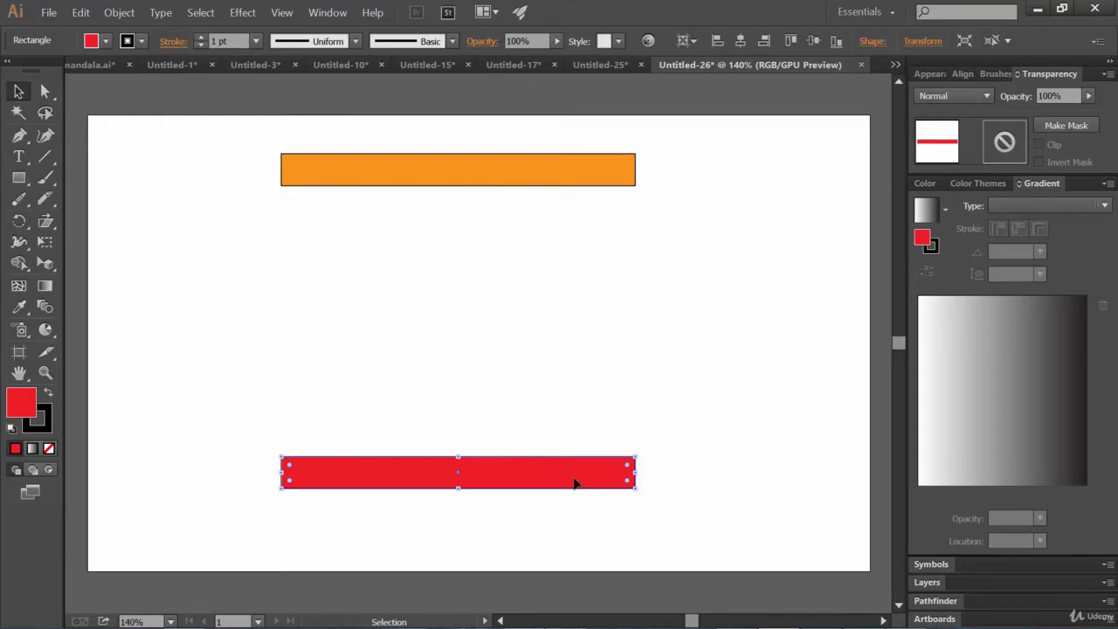
pyautogui.click(44, 307)
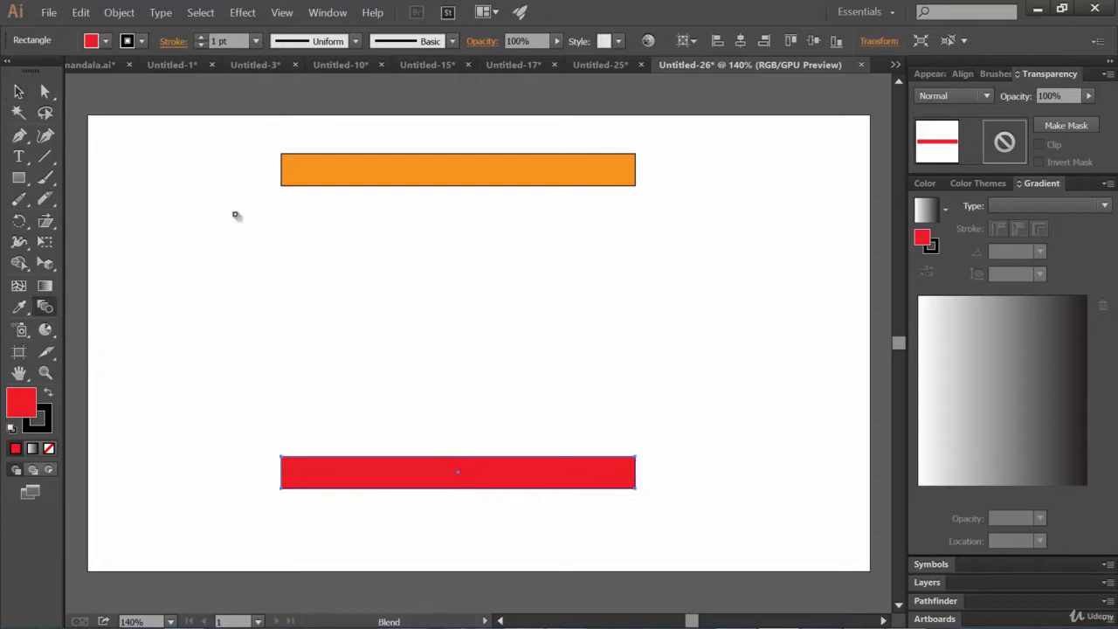
pyautogui.click(522, 475)
pyautogui.click(477, 175)
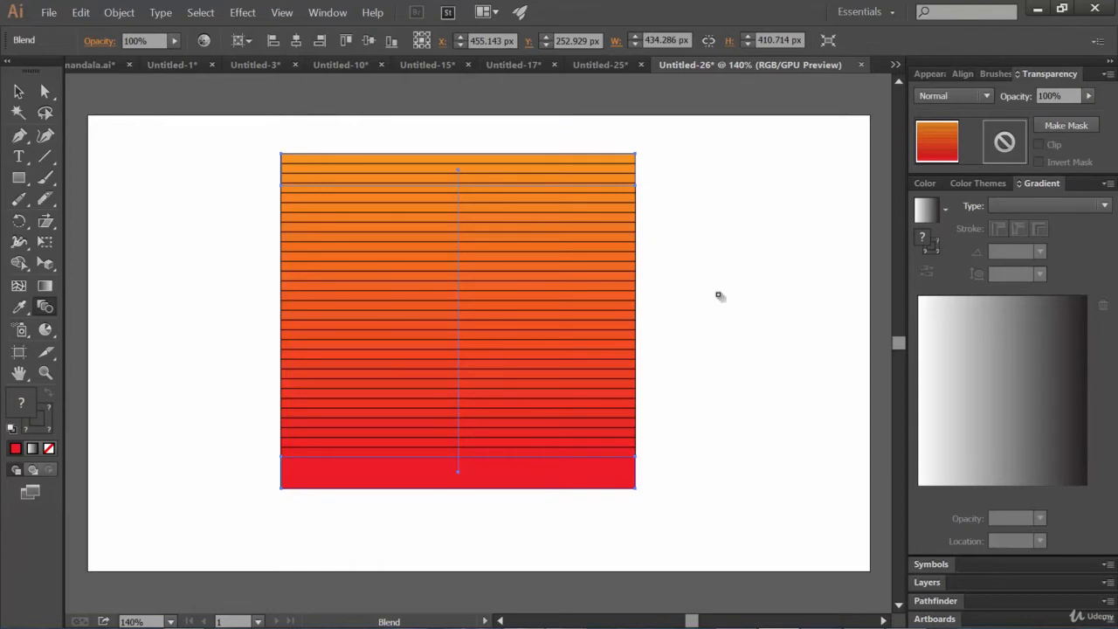
pyautogui.hotkey('ctrl', 'z')
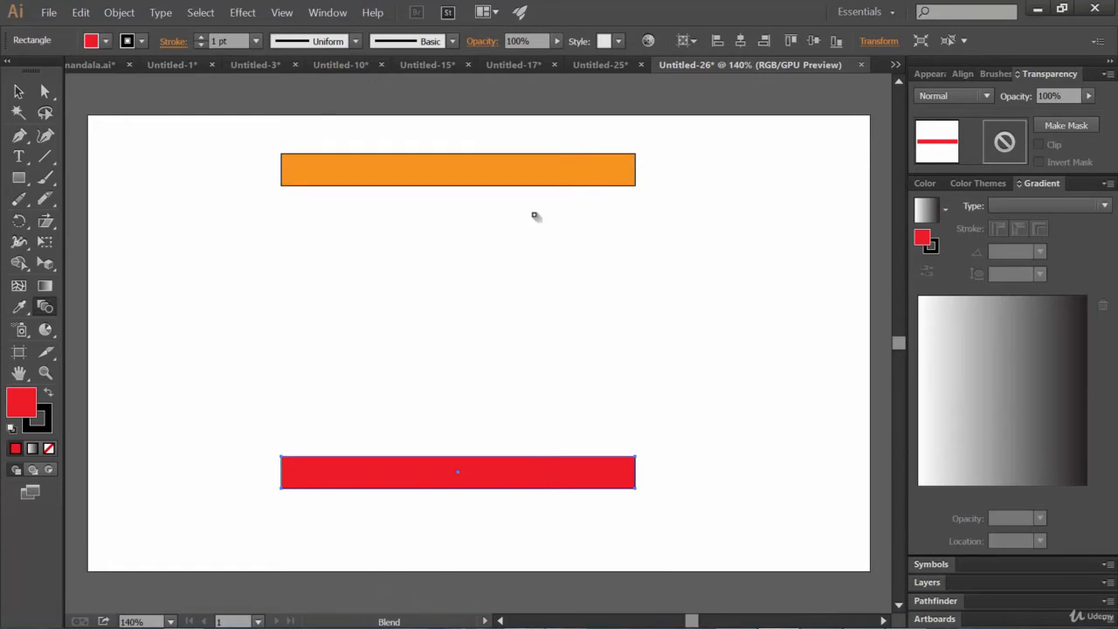
# Step: Blend from the orange bar down to the red bar, and undo that blend as well
pyautogui.click(534, 164)
pyautogui.click(534, 477)
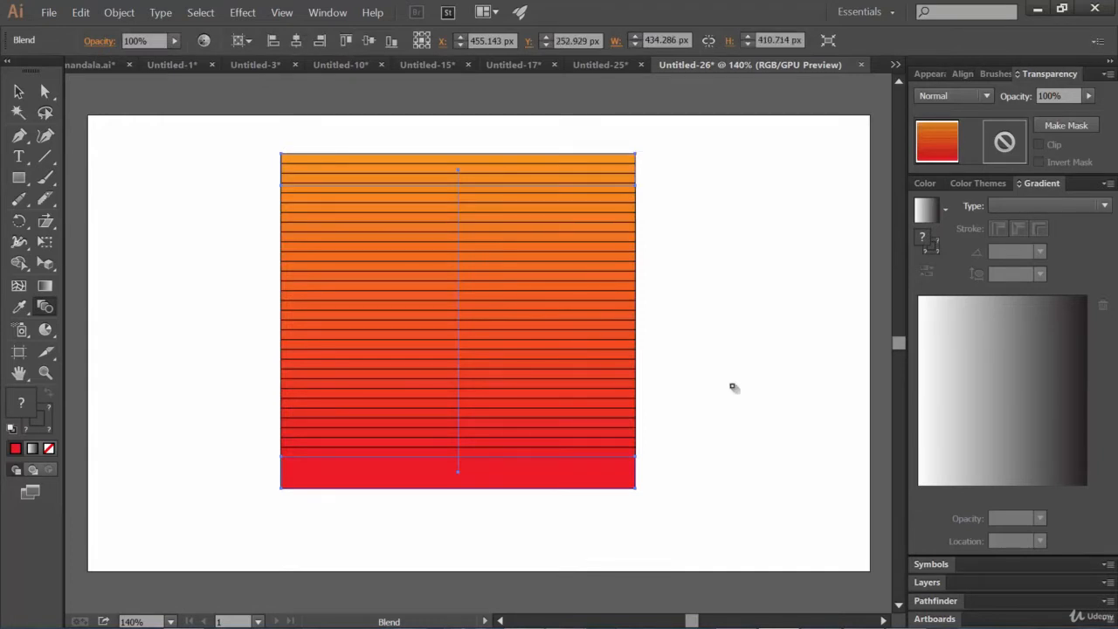
pyautogui.hotkey('ctrl', 'z')
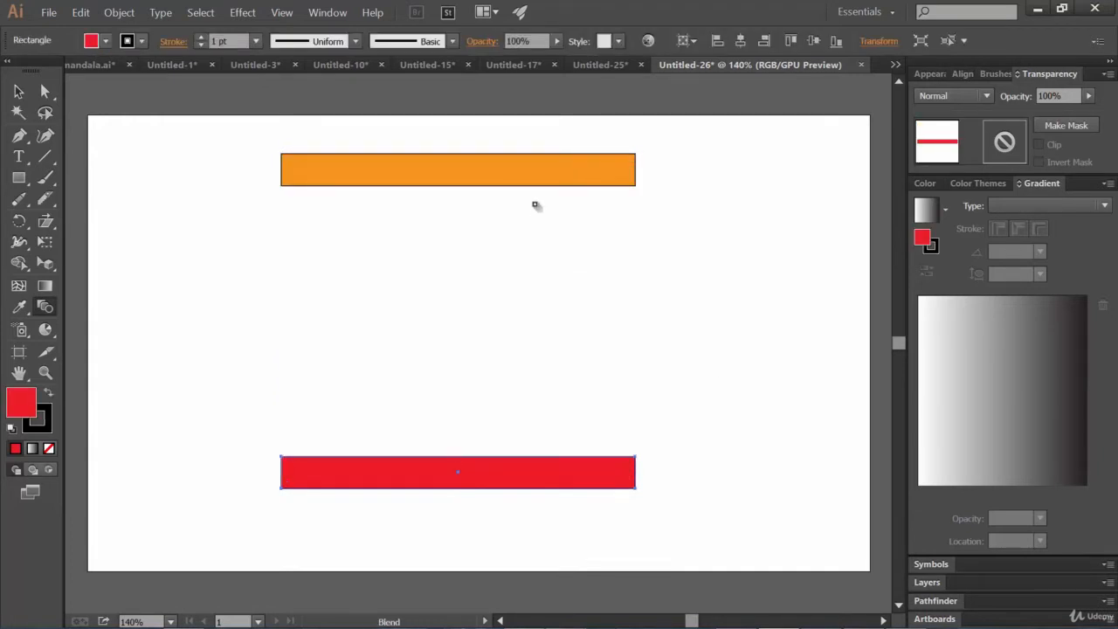
# Step: Blend the orange and red bars once more and delete the blend, leaving the artboard empty
pyautogui.click(569, 477)
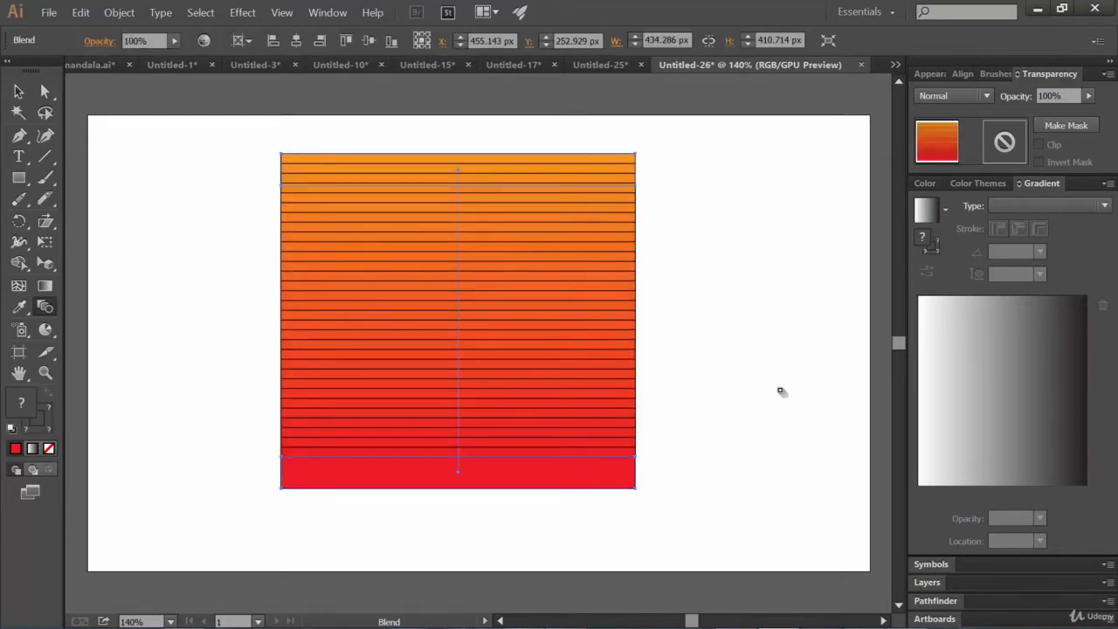
pyautogui.click(18, 91)
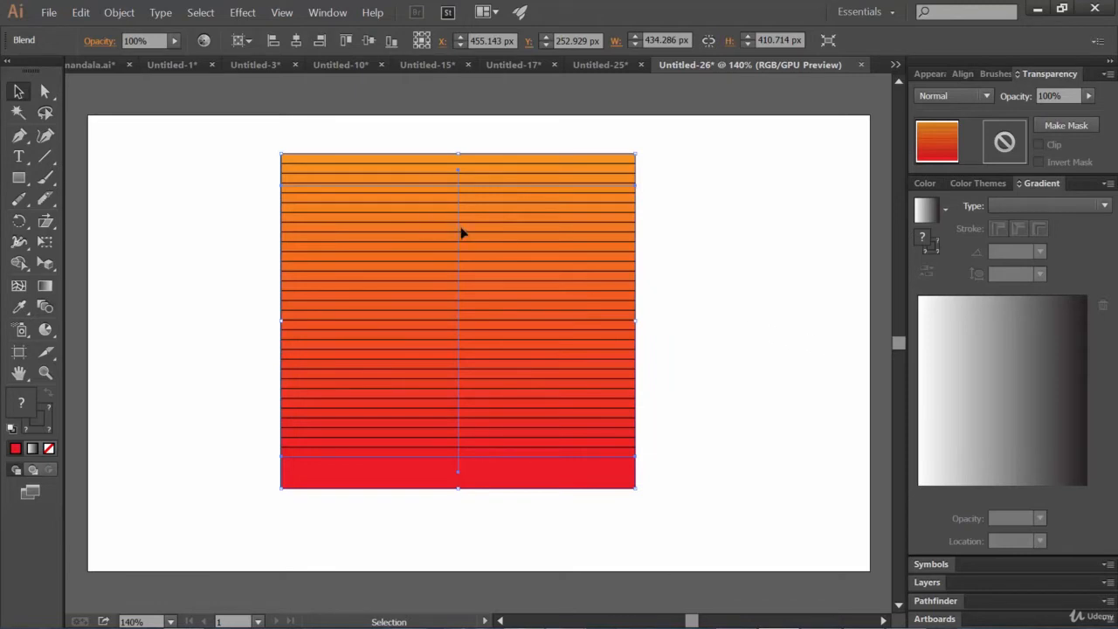
pyautogui.moveTo(462, 234); pyautogui.dragTo(249, 229)
pyautogui.hotkey('ctrl', 'z')
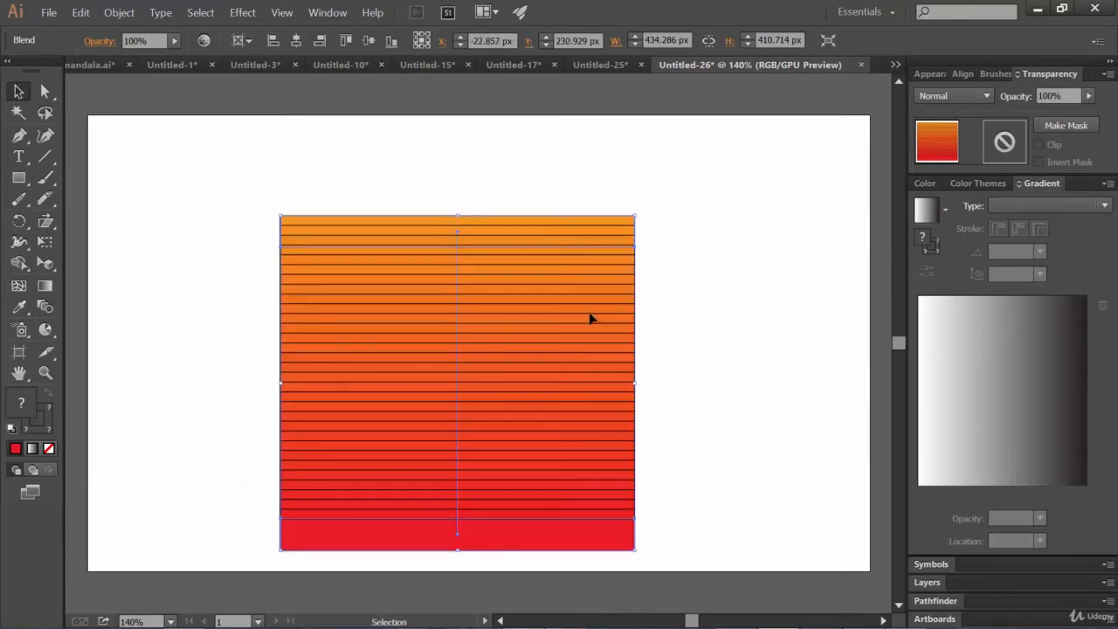
pyautogui.press('Delete')
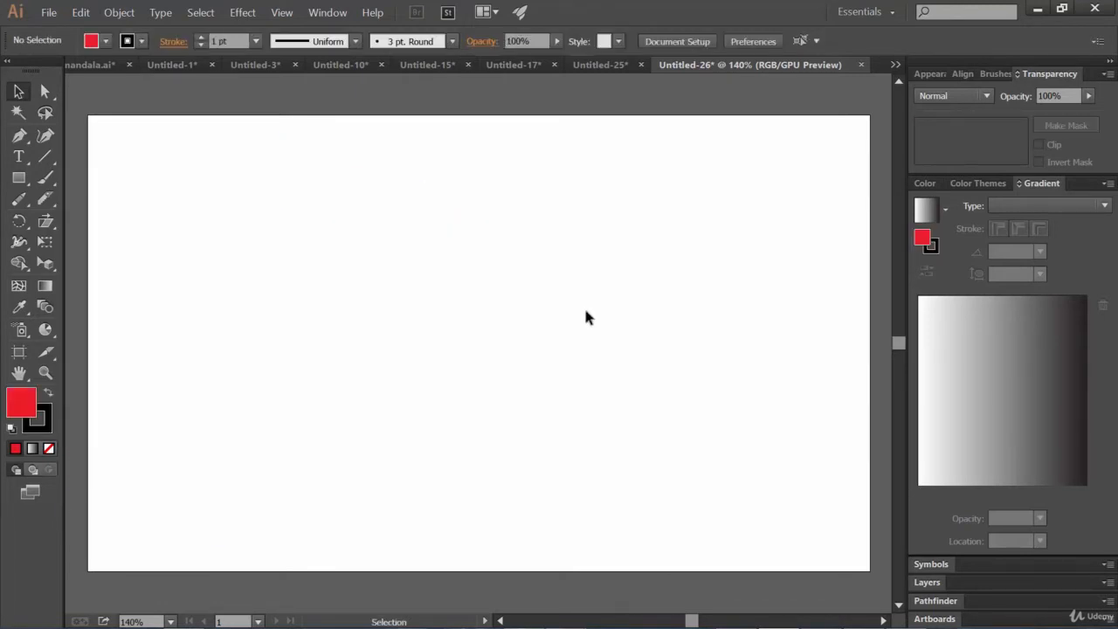
# Step: Draw a short red bar at the artboard's upper left and a much longer bar below it filled with dark blue
pyautogui.click(18, 178)
pyautogui.moveTo(173, 140); pyautogui.dragTo(346, 158)
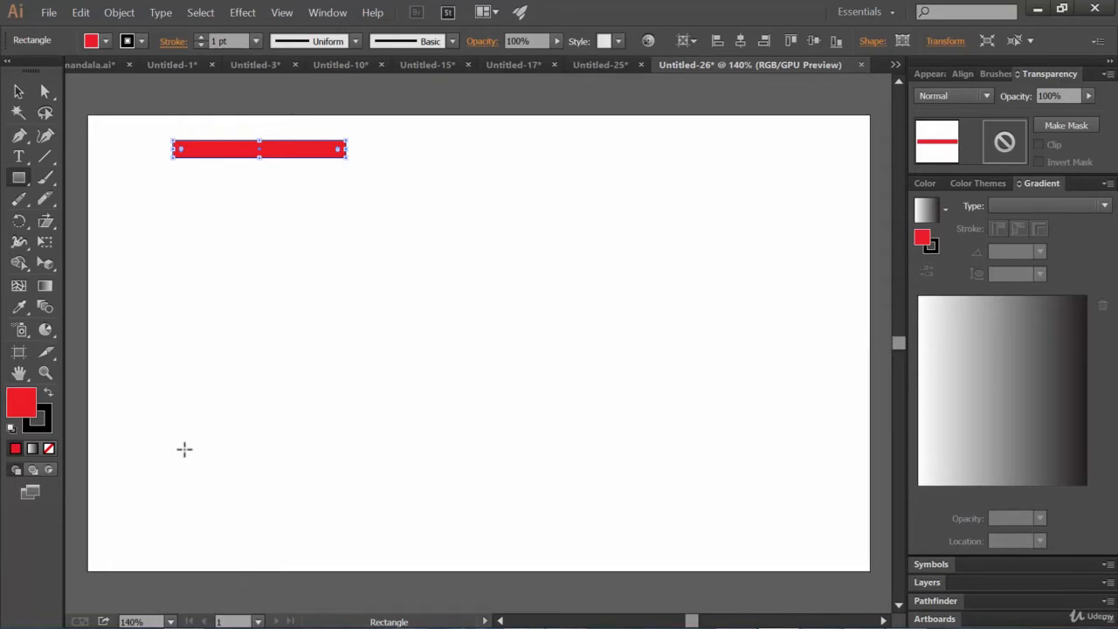
pyautogui.moveTo(183, 449); pyautogui.dragTo(626, 478)
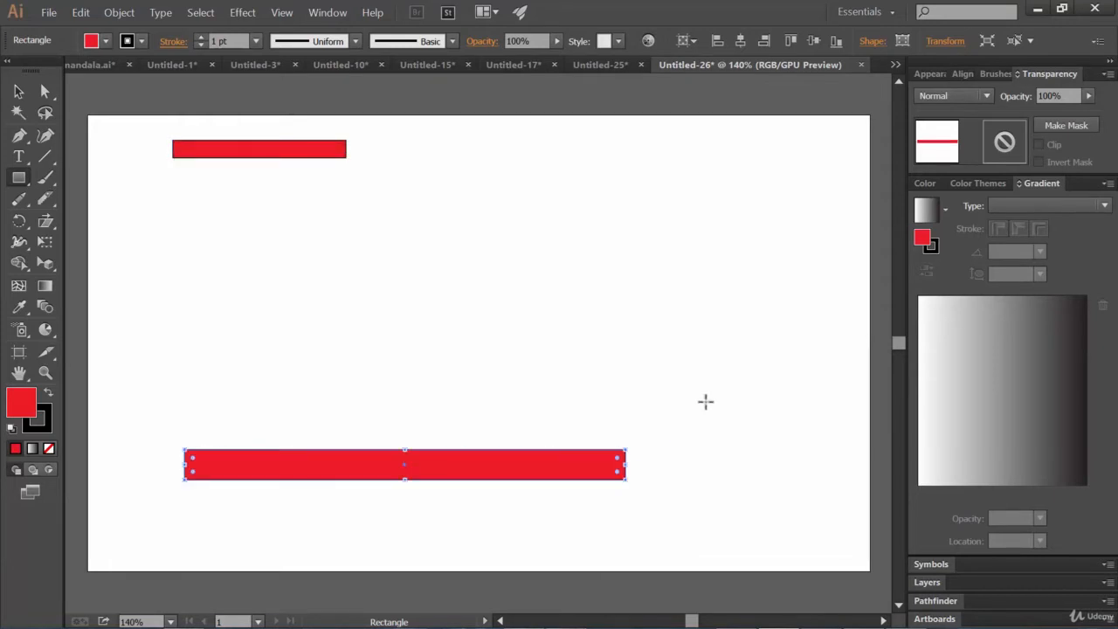
pyautogui.click(106, 42)
pyautogui.click(151, 85)
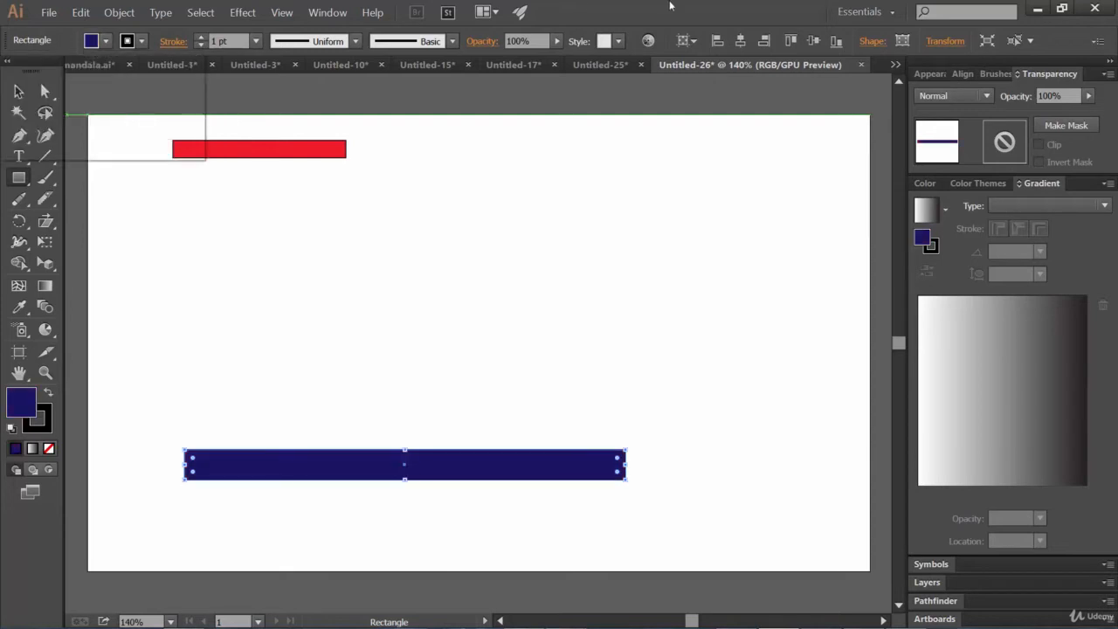
pyautogui.press('v')
pyautogui.click(722, 271)
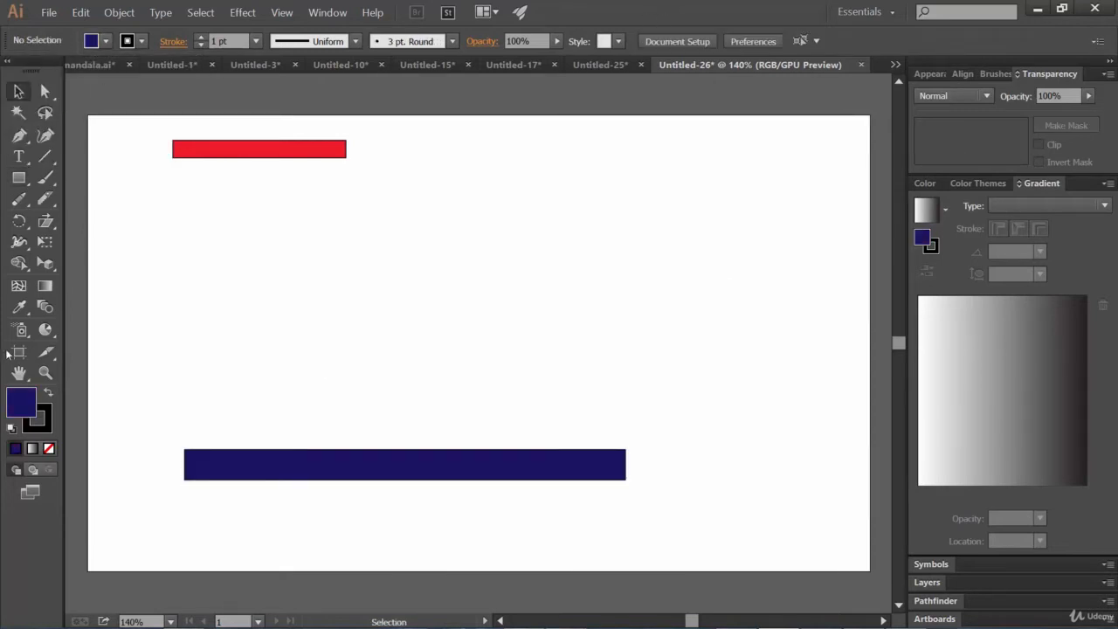
# Step: Blend the short red bar into the long dark blue bar with the Blend tool
pyautogui.click(46, 308)
pyautogui.click(265, 149)
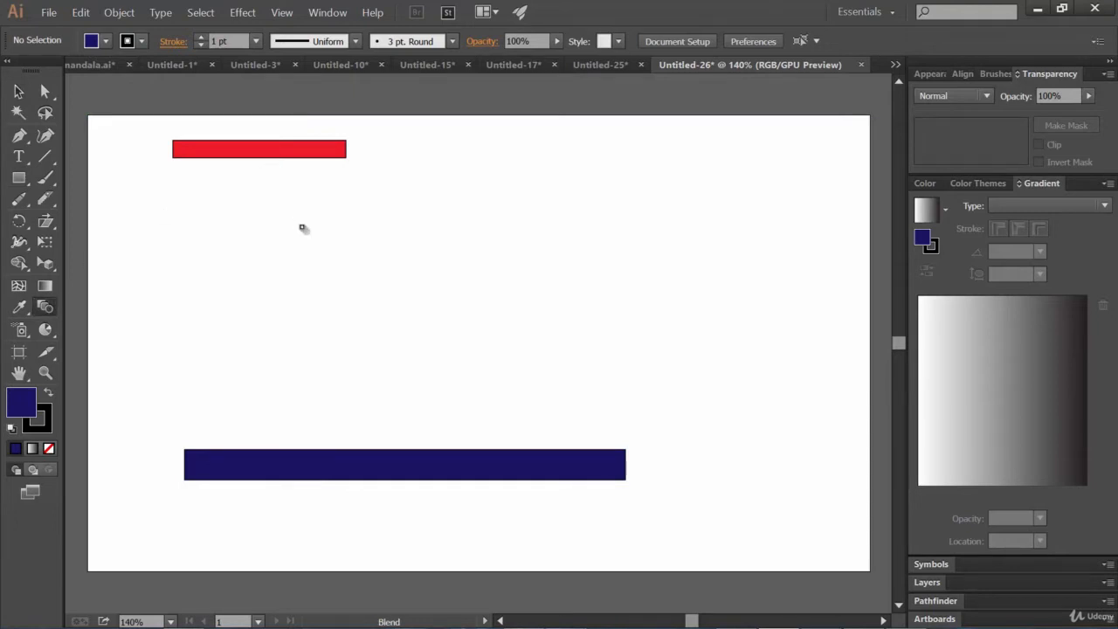
pyautogui.click(327, 466)
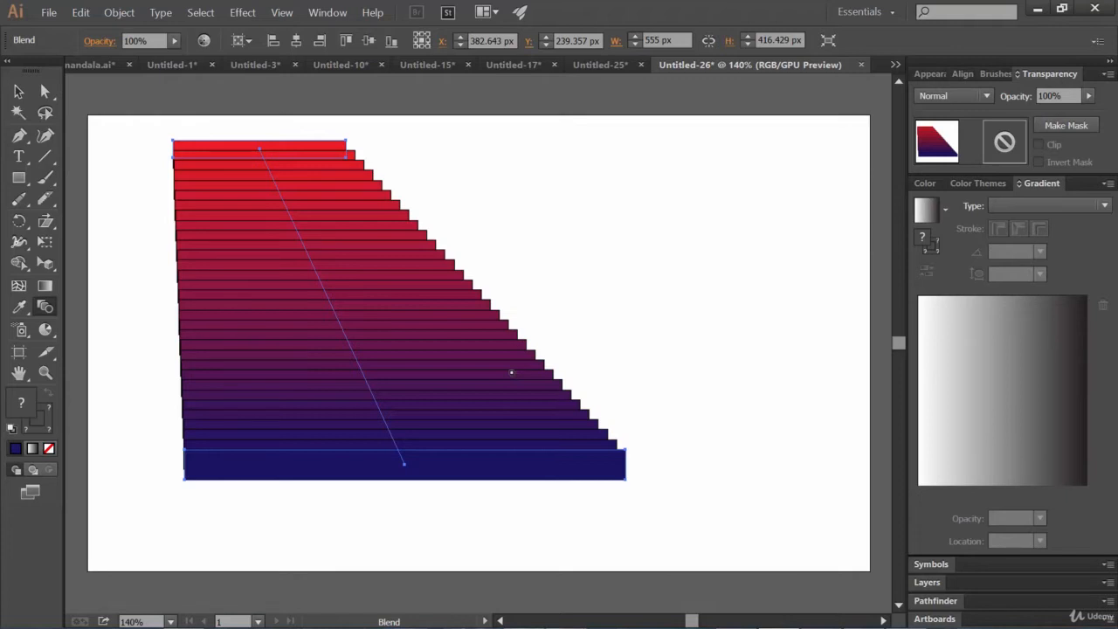
# Step: Draw a small dark blue rectangle in the artboard's upper right area, beside the red-to-blue blend
pyautogui.click(18, 180)
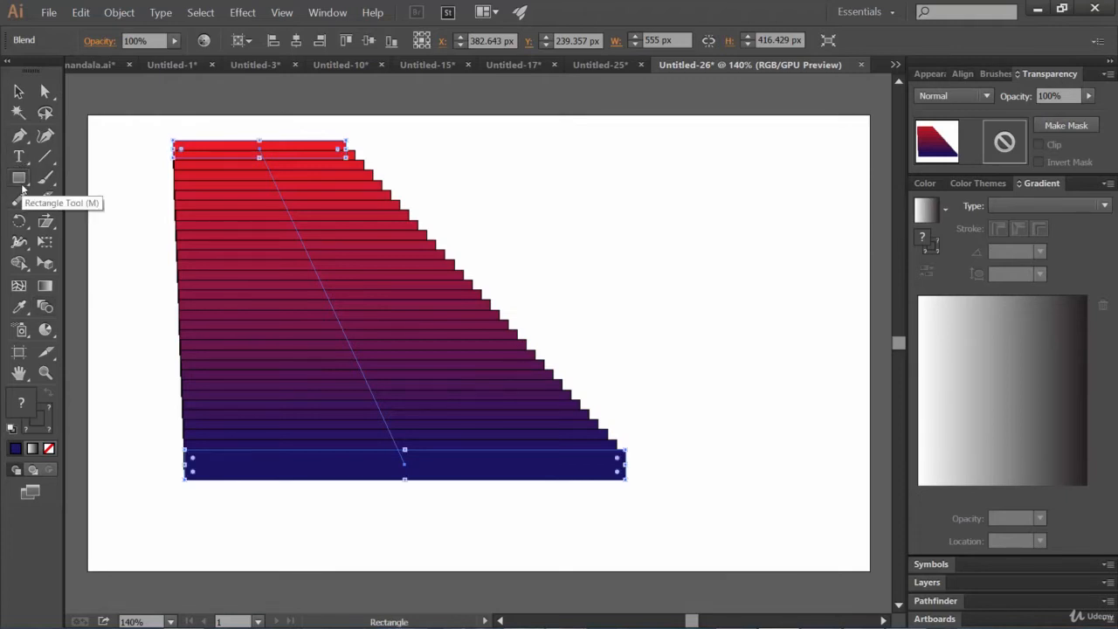
pyautogui.moveTo(19, 180); pyautogui.dragTo(92, 184)
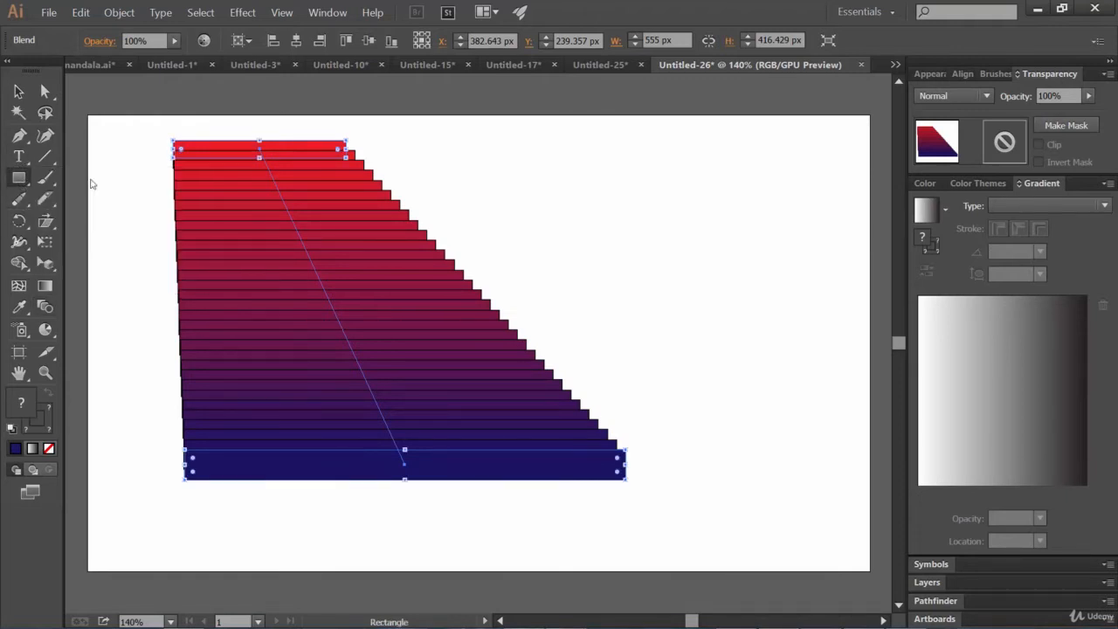
pyautogui.moveTo(654, 141); pyautogui.dragTo(778, 169)
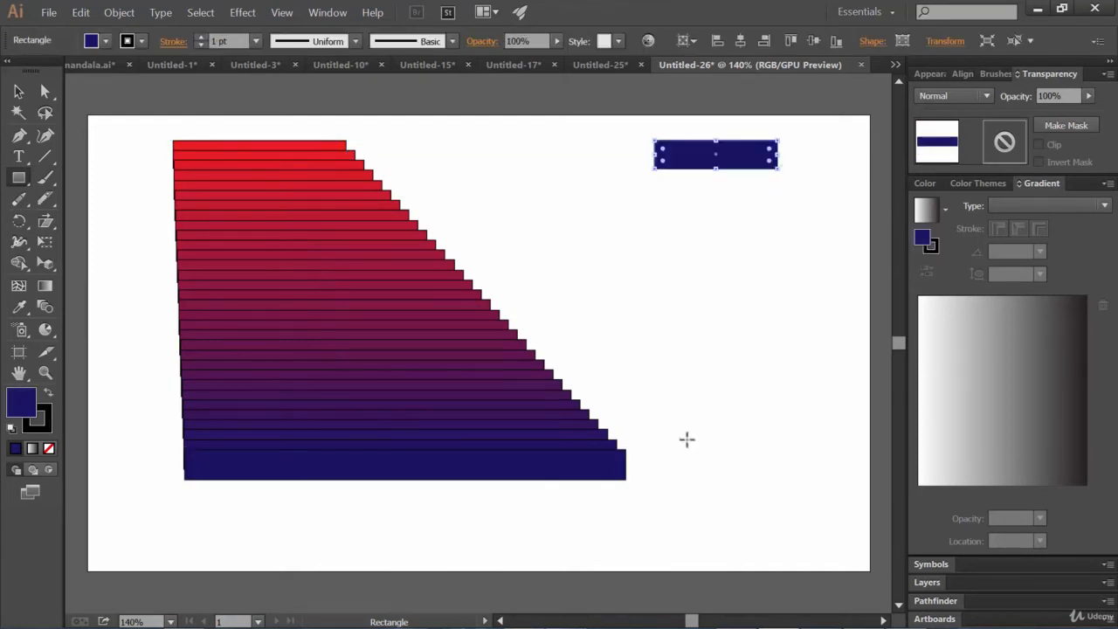
# Step: Draw an ellipse about 223 px wide below the small blue rectangle, shift it slightly left and fill it with orange
pyautogui.moveTo(19, 178); pyautogui.dragTo(88, 219)
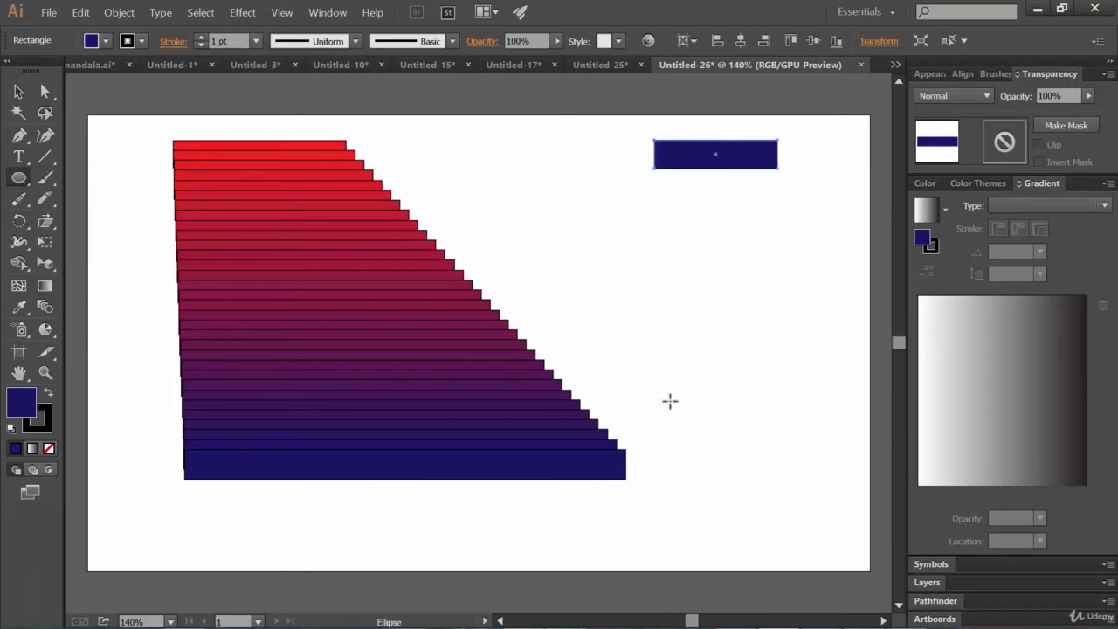
pyautogui.moveTo(670, 399); pyautogui.dragTo(851, 540)
pyautogui.press('v')
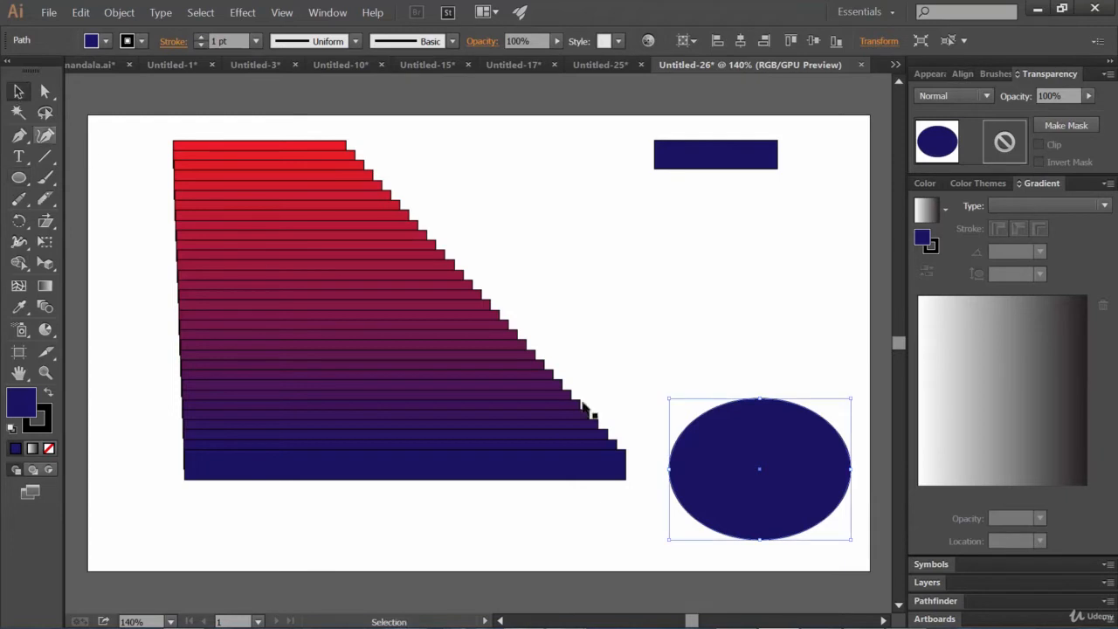
pyautogui.moveTo(802, 495); pyautogui.dragTo(782, 495)
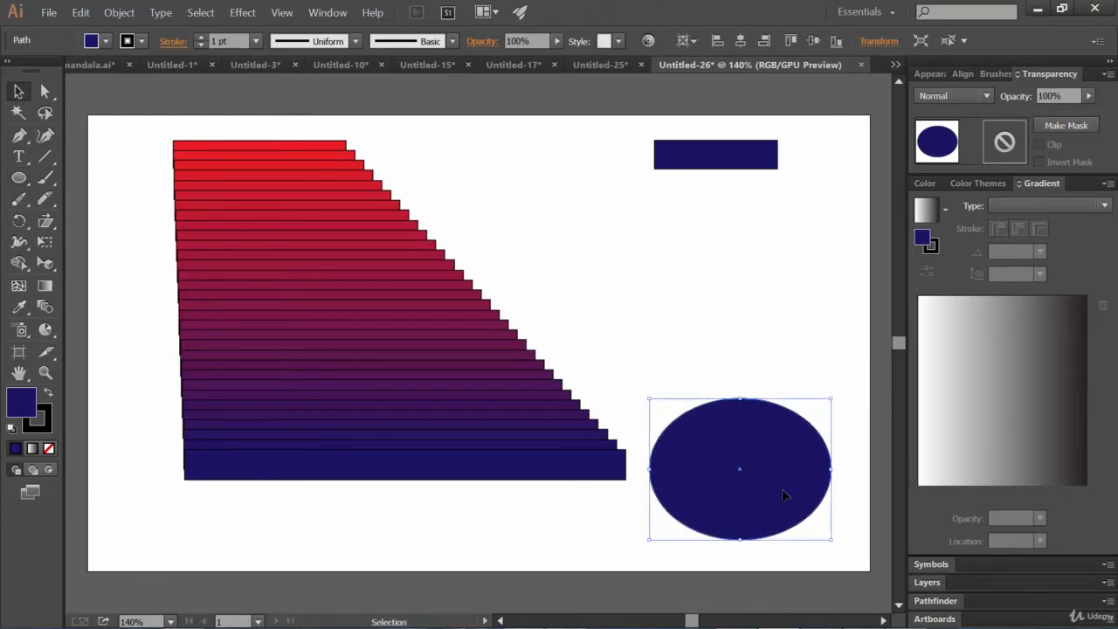
pyautogui.click(108, 42)
pyautogui.click(171, 71)
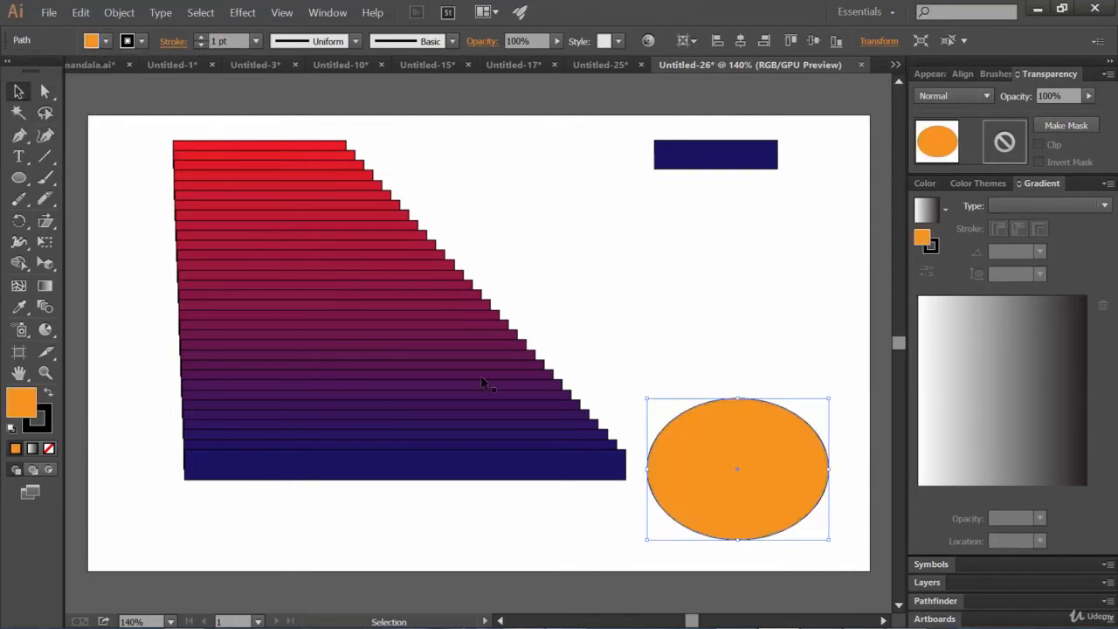
# Step: Blend the orange ellipse with the small dark blue rectangle above it
pyautogui.click(45, 306)
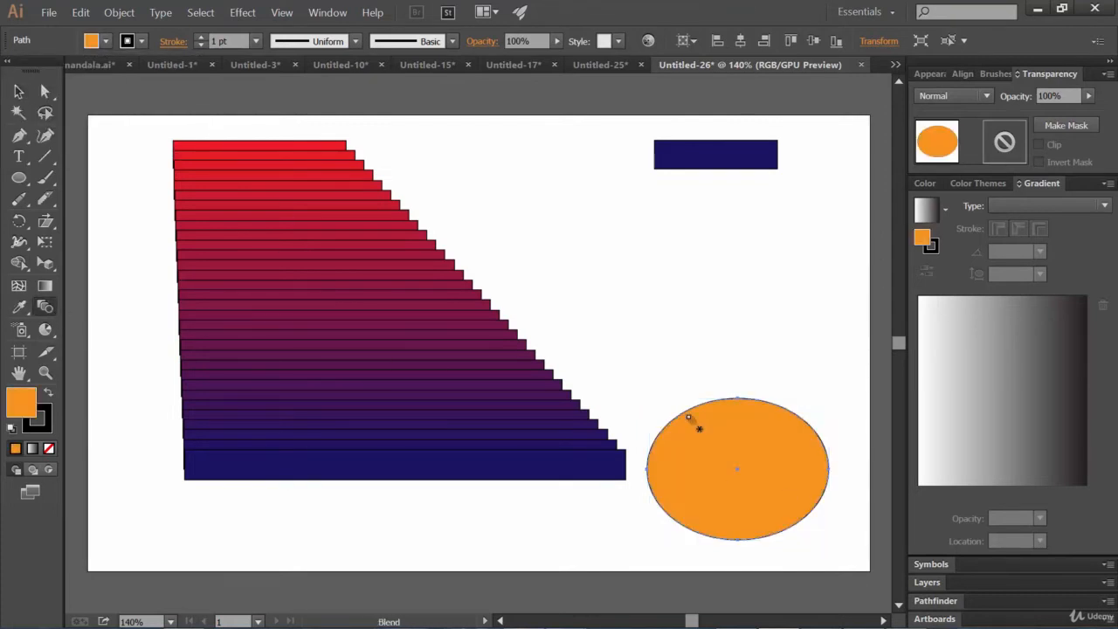
pyautogui.click(728, 425)
pyautogui.click(730, 166)
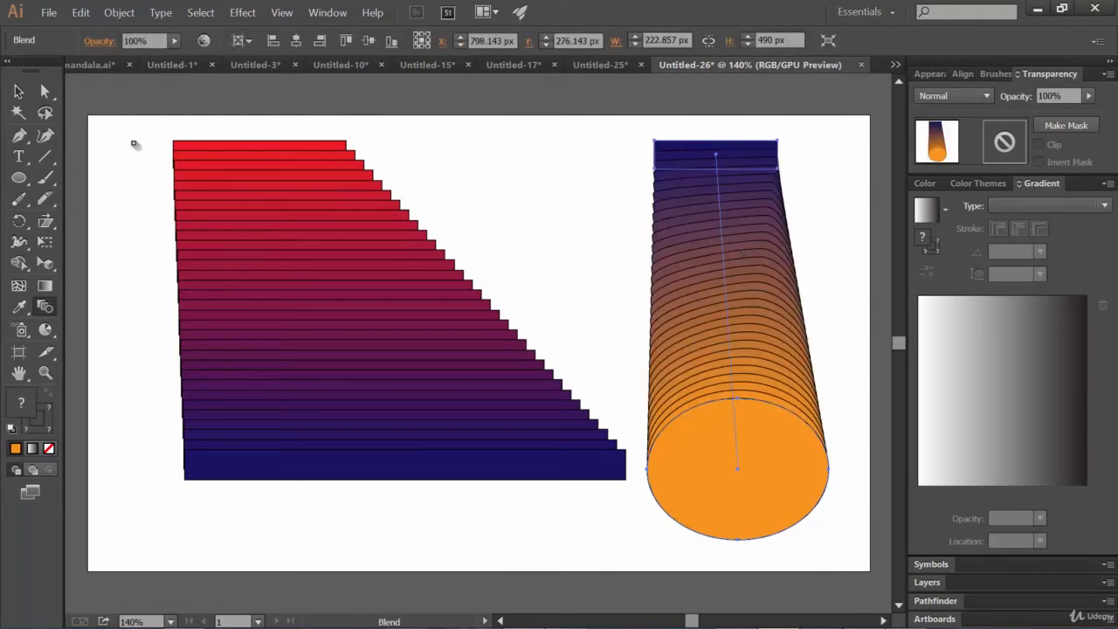
# Step: Deselect the finished blend and create a new 960 x 560 px Web document
pyautogui.click(18, 91)
pyautogui.click(599, 224)
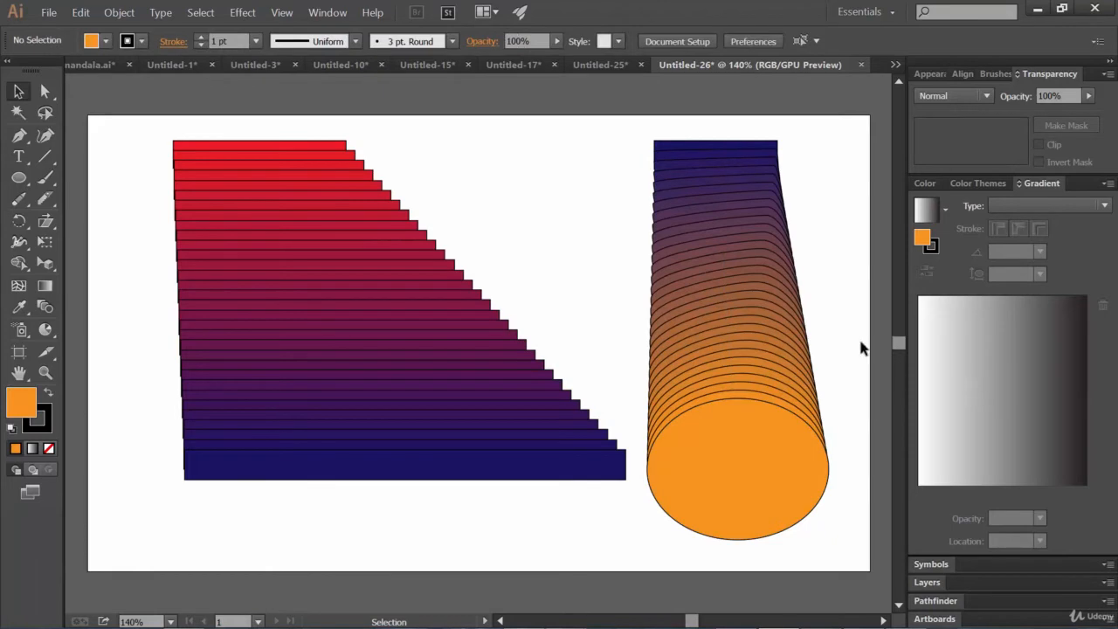
pyautogui.click(49, 12)
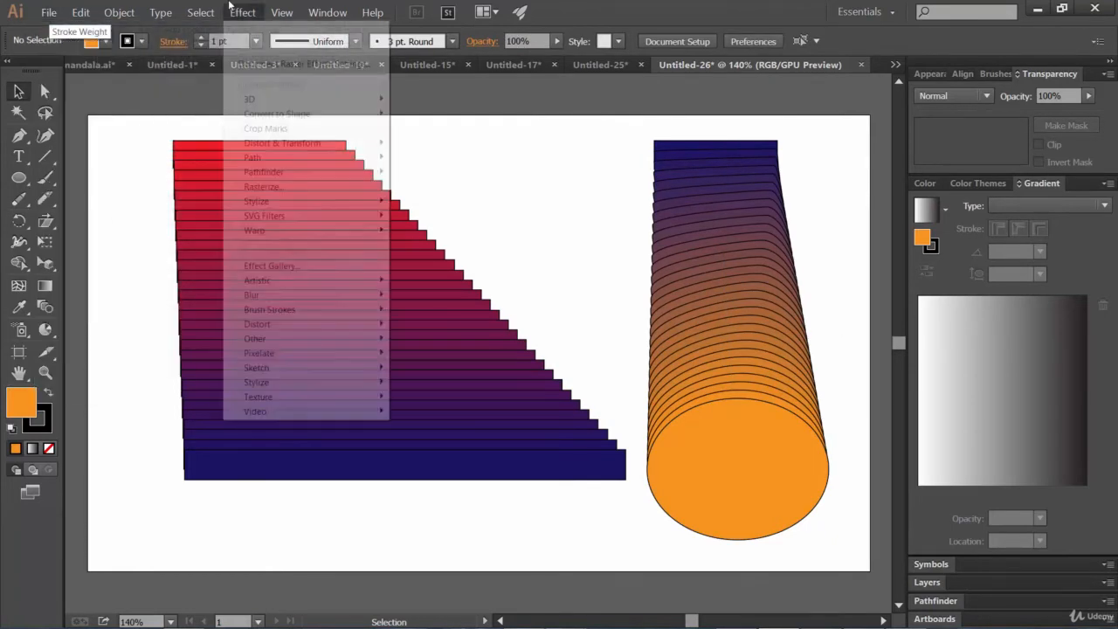
pyautogui.click(56, 28)
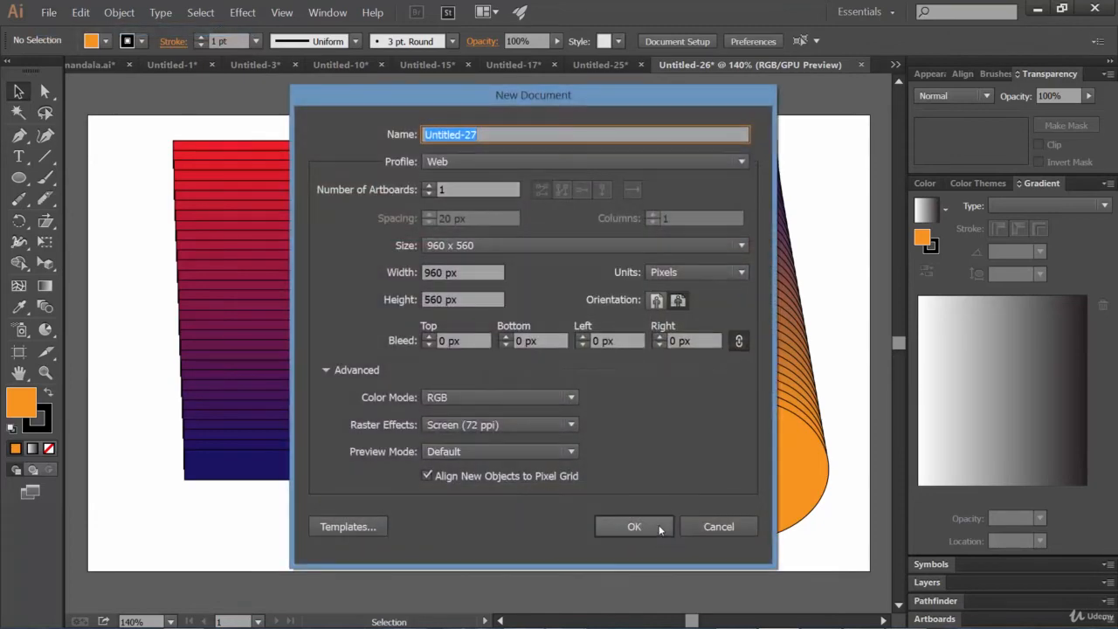
pyautogui.click(638, 458)
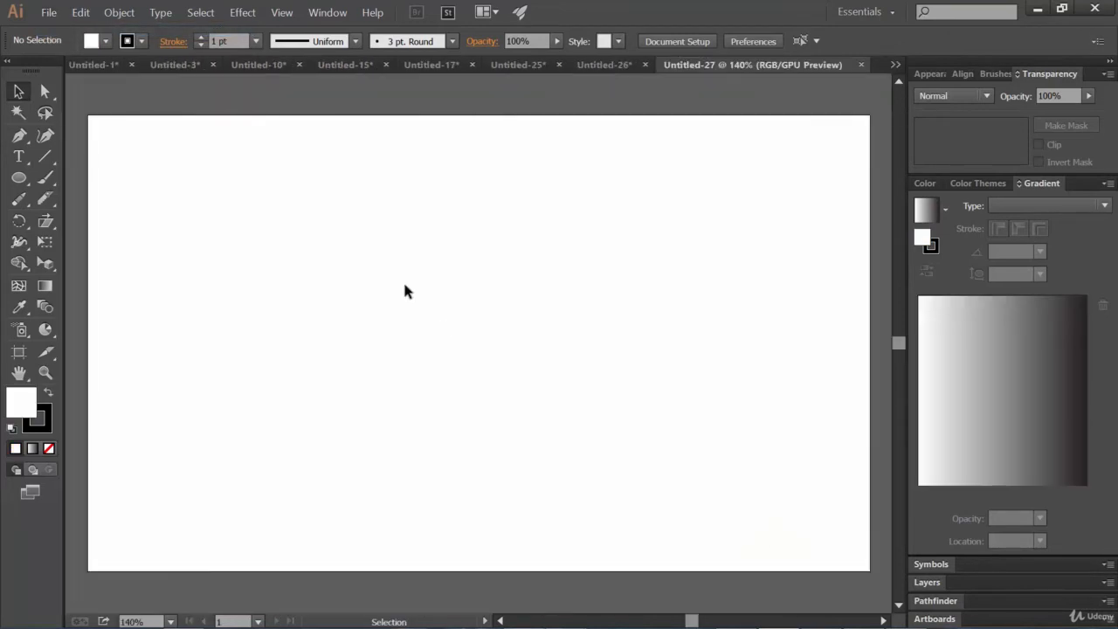
# Step: Draw a small flat ellipse near the artboard's upper left and a larger one about 420 px wide well below it
pyautogui.click(18, 177)
pyautogui.moveTo(225, 150); pyautogui.dragTo(372, 166)
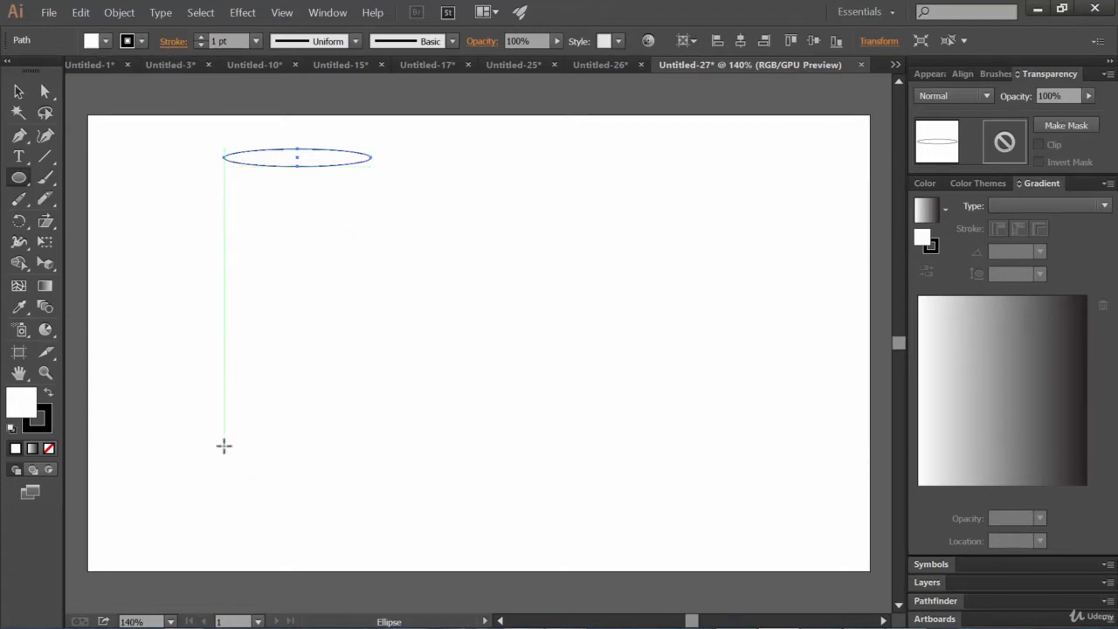
pyautogui.moveTo(150, 437)
pyautogui.mouseDown()
pyautogui.moveTo(538, 500)
pyautogui.moveTo(477, 497)
pyautogui.moveTo(493, 498)
pyautogui.mouseUp()
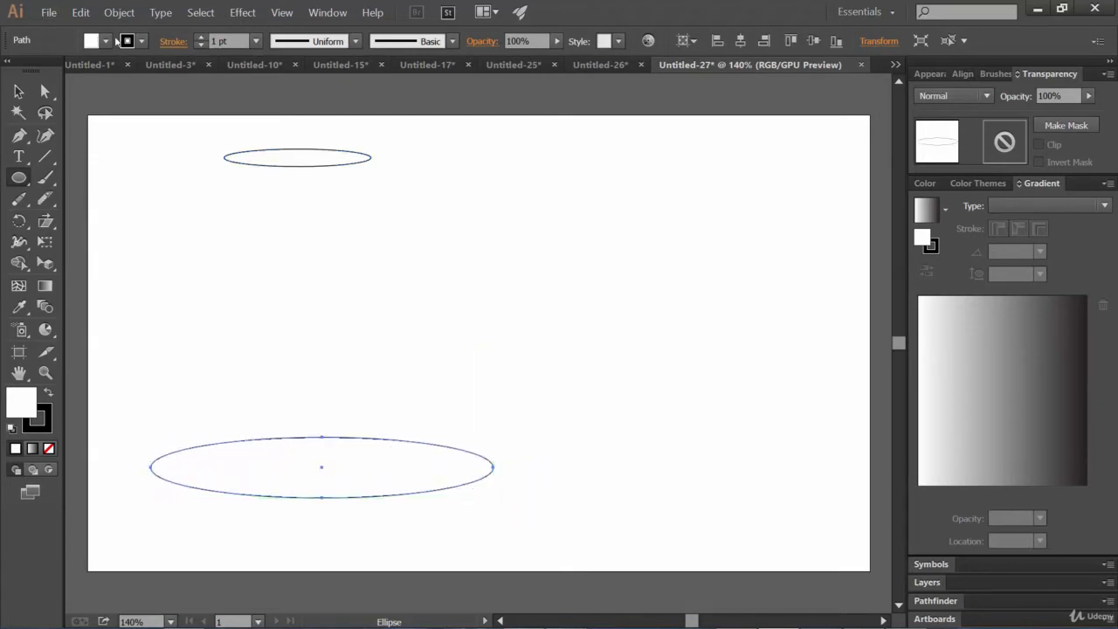
# Step: Set the large lower ellipse's stroke to dark blue
pyautogui.click(141, 43)
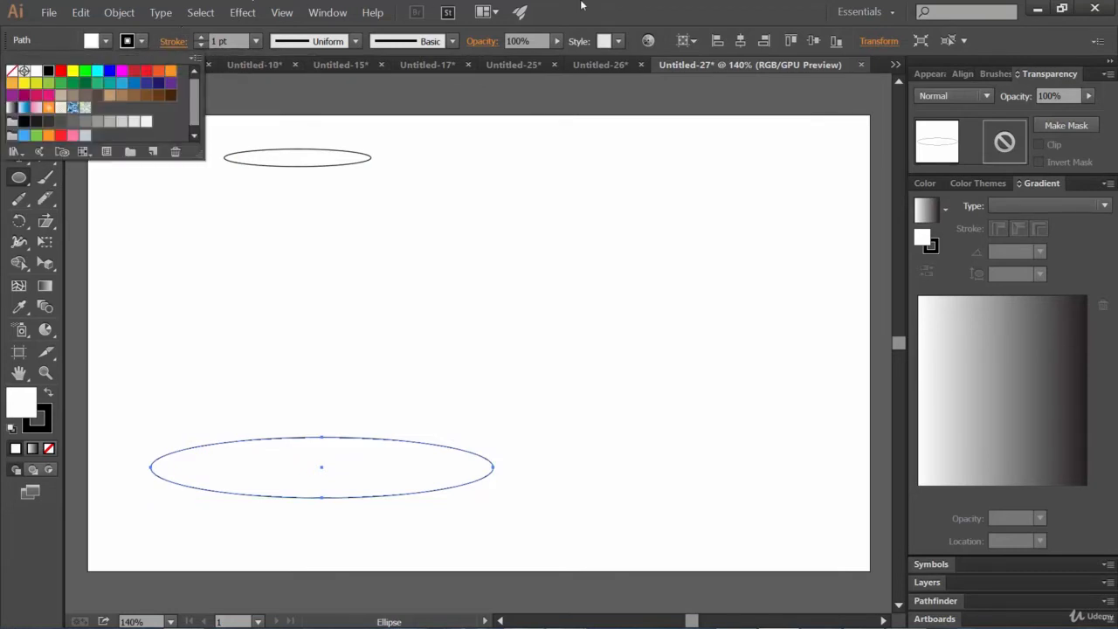
pyautogui.click(582, 4)
pyautogui.click(141, 43)
pyautogui.click(158, 85)
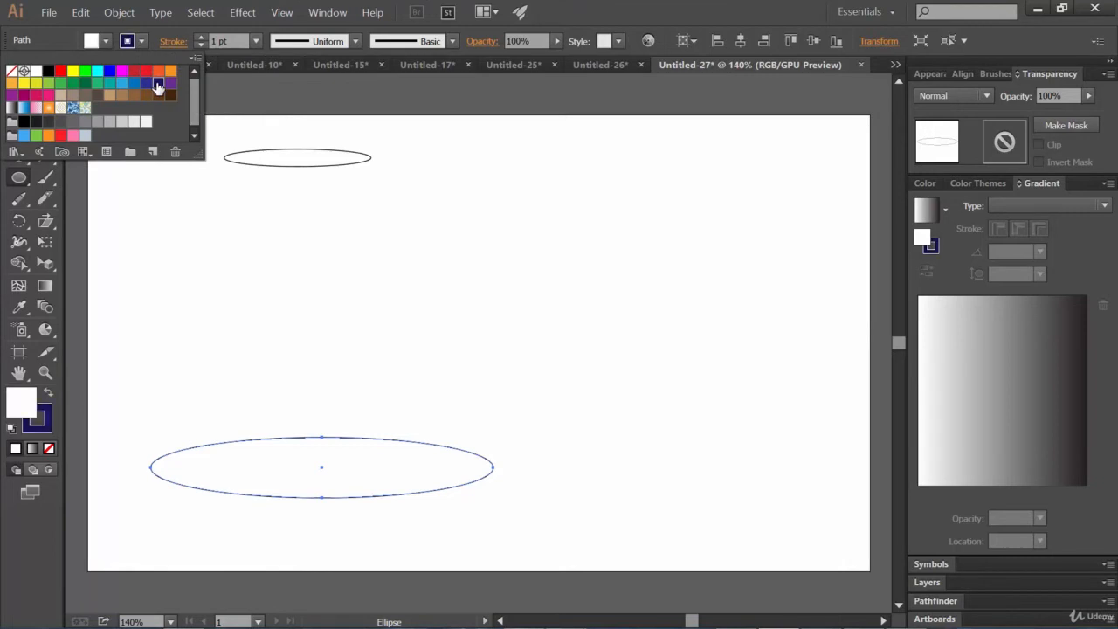
pyautogui.click(565, 5)
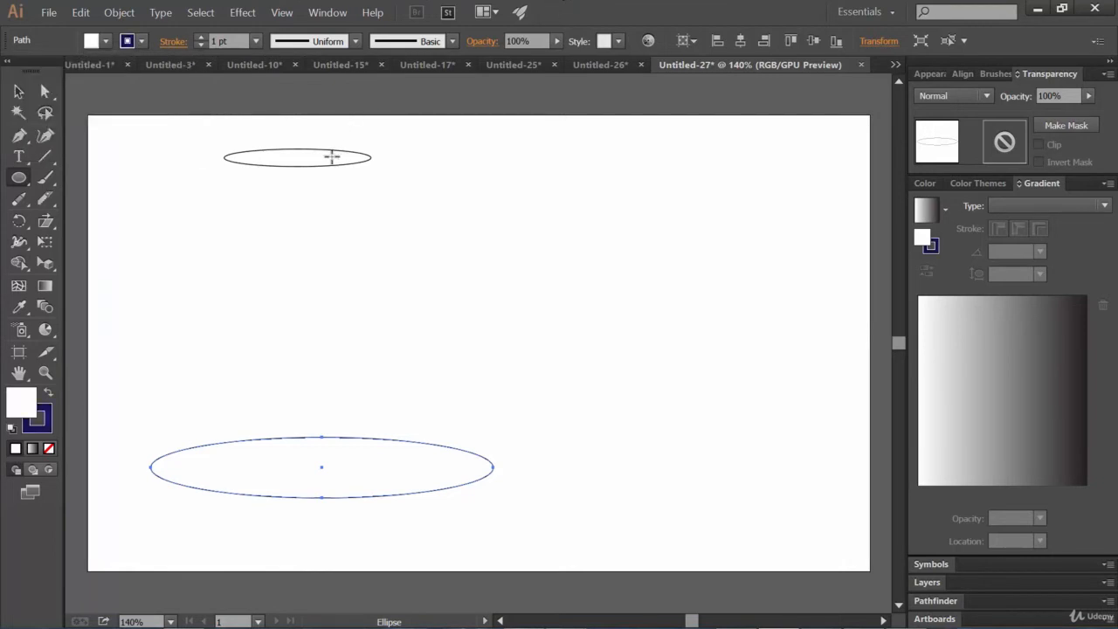
# Step: Give the small upper ellipse a red stroke (R=237 G=28 B=36) and no fill
pyautogui.click(19, 93)
pyautogui.click(330, 165)
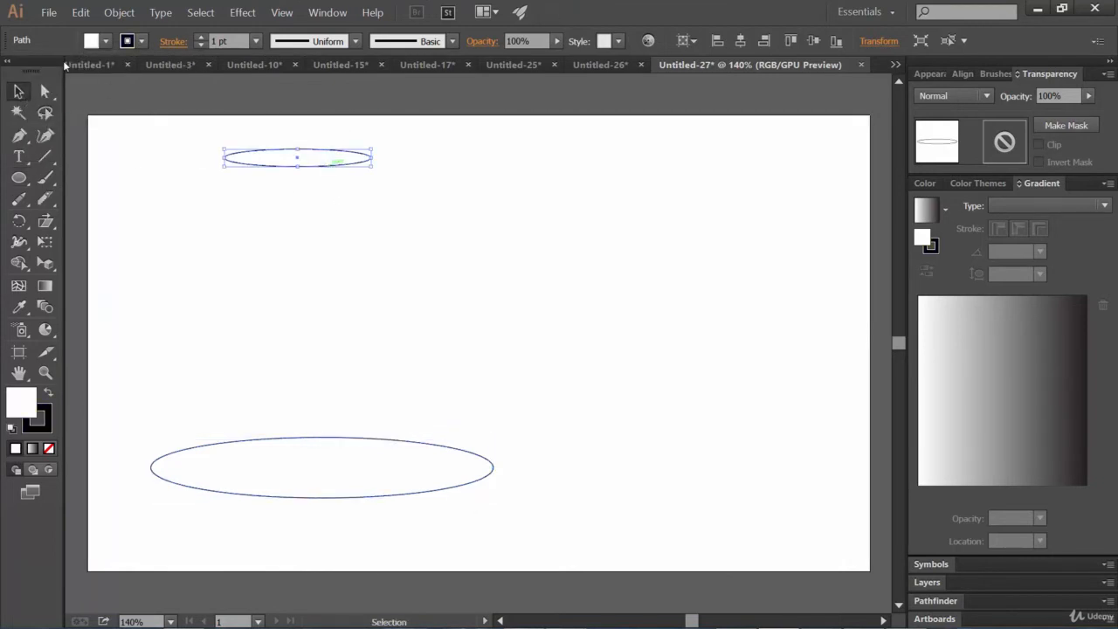
pyautogui.click(139, 41)
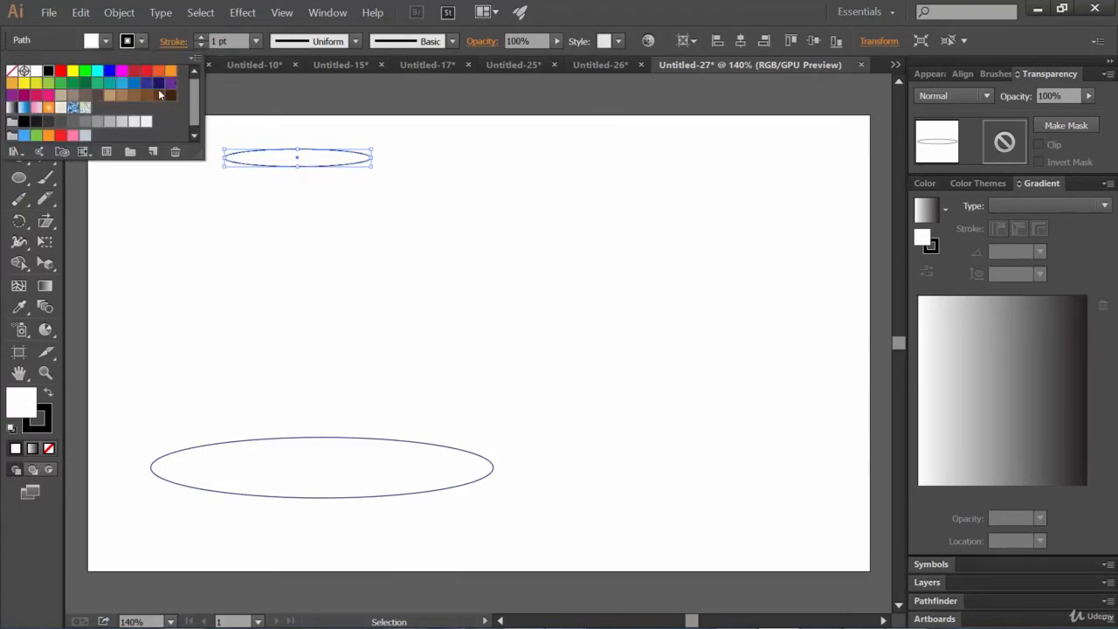
pyautogui.click(147, 72)
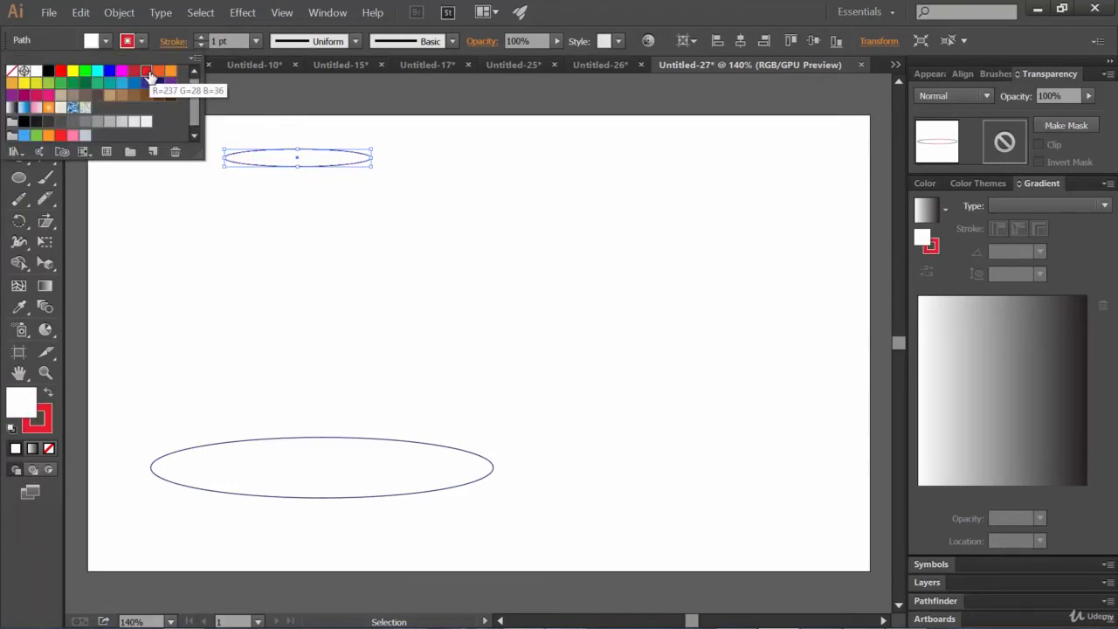
pyautogui.click(105, 41)
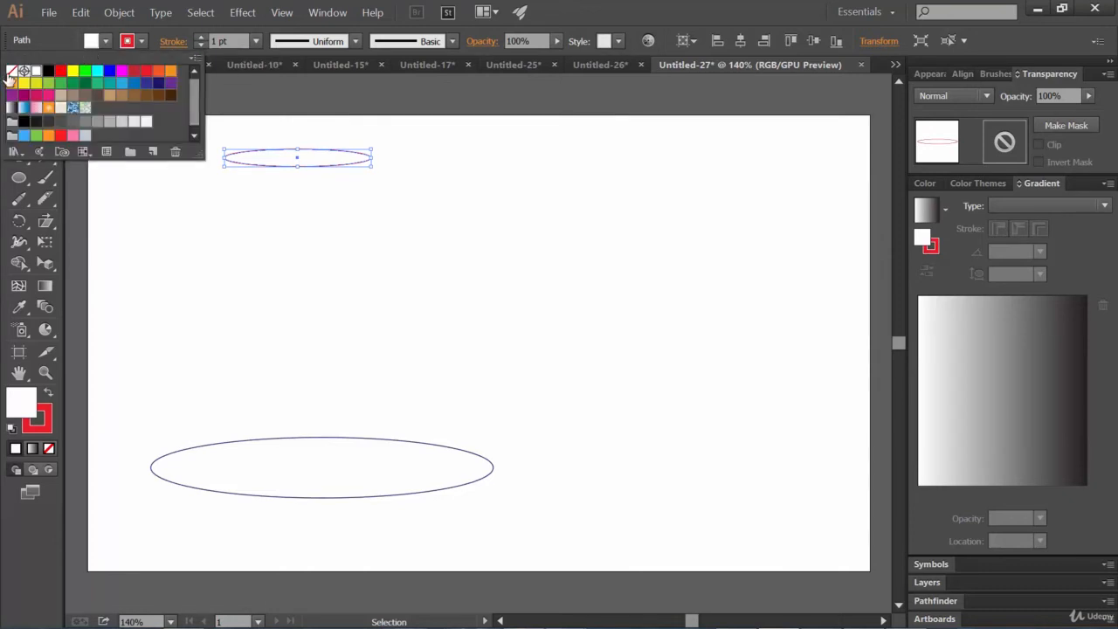
pyautogui.click(12, 71)
# Step: Remove the large lower ellipse's fill and blend it with the small red ellipse using the Blend tool
pyautogui.click(387, 463)
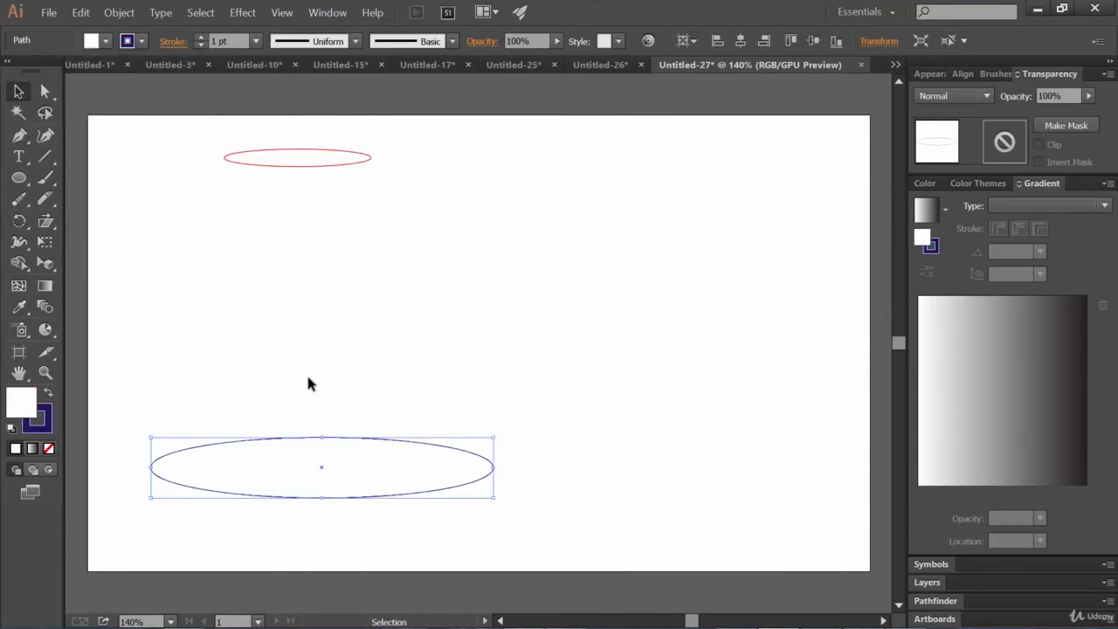
pyautogui.click(92, 41)
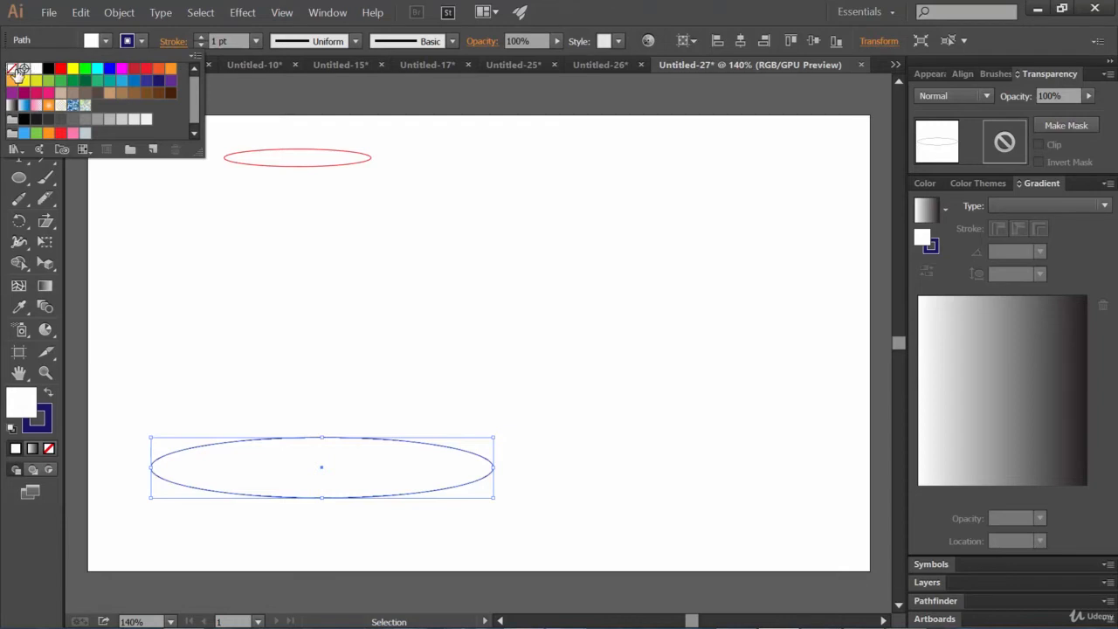
pyautogui.click(11, 68)
pyautogui.click(739, 6)
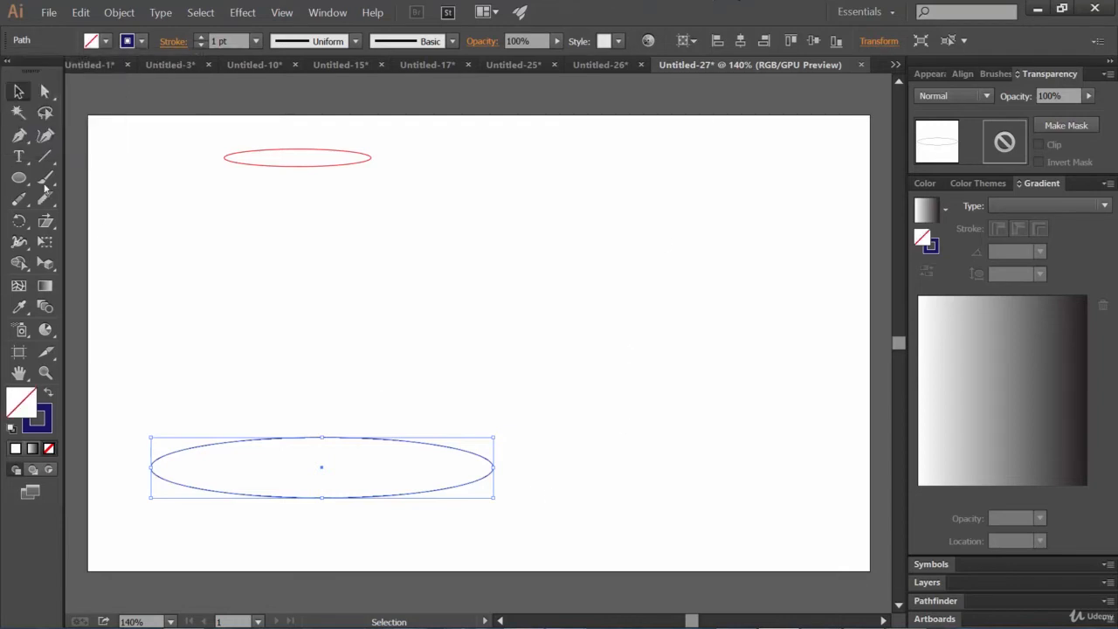
pyautogui.click(45, 306)
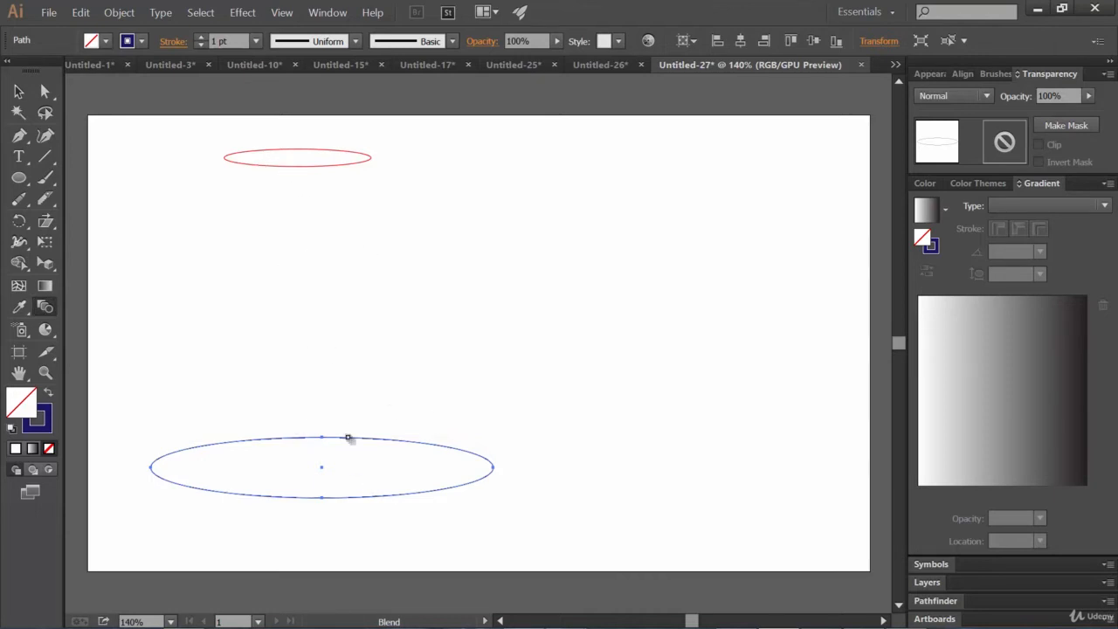
pyautogui.click(348, 437)
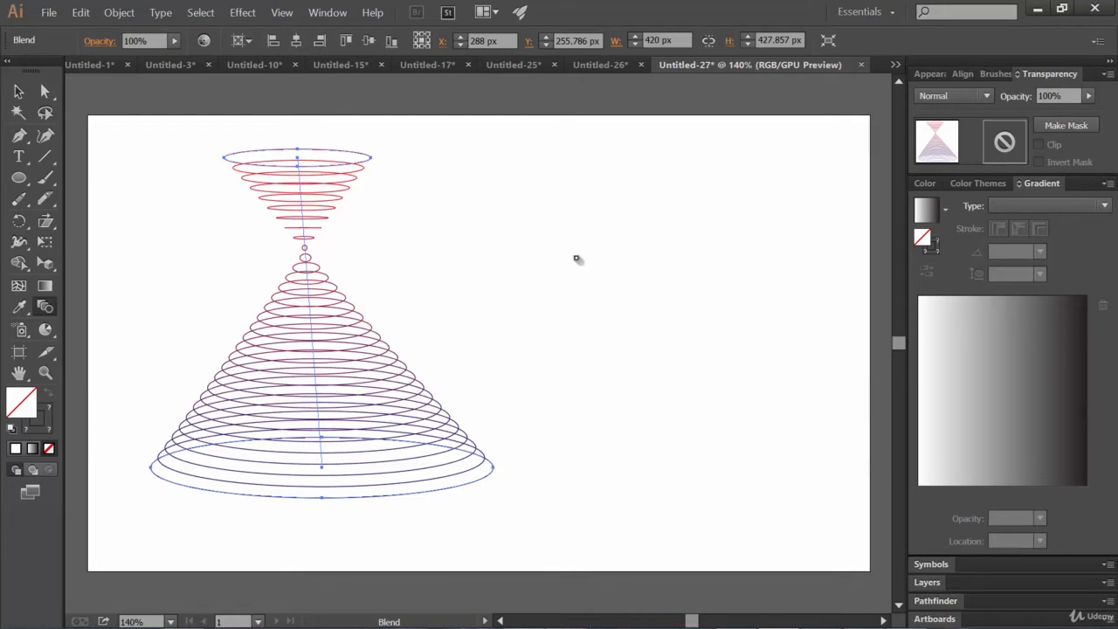
# Step: Change the ellipse blend's spacing to Smooth Color in the Blend Options
pyautogui.click(116, 13)
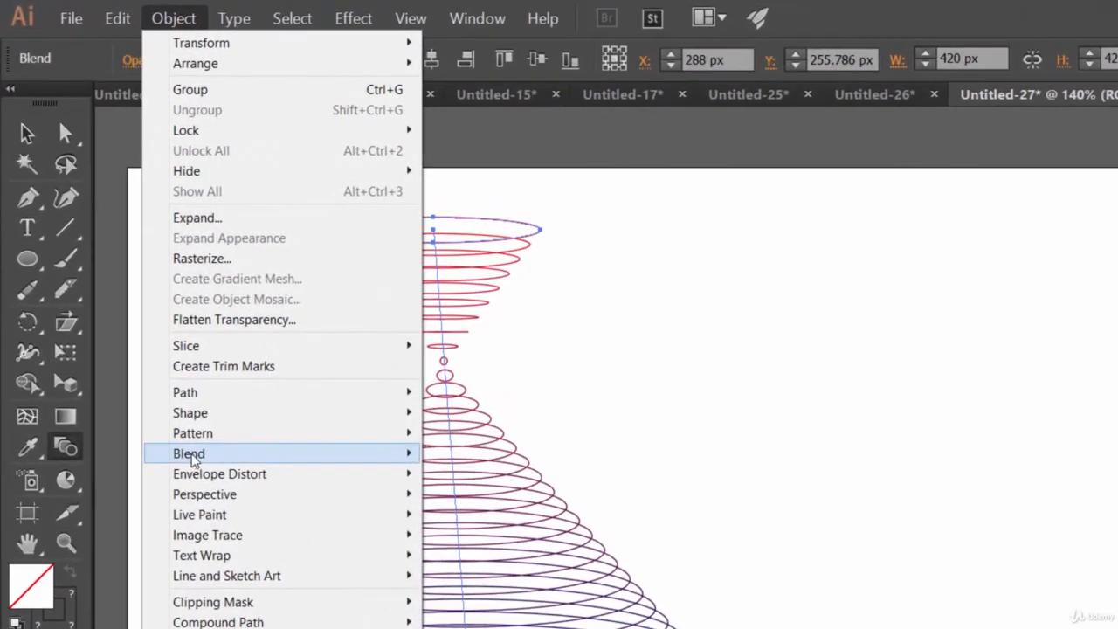
pyautogui.moveTo(193, 460)
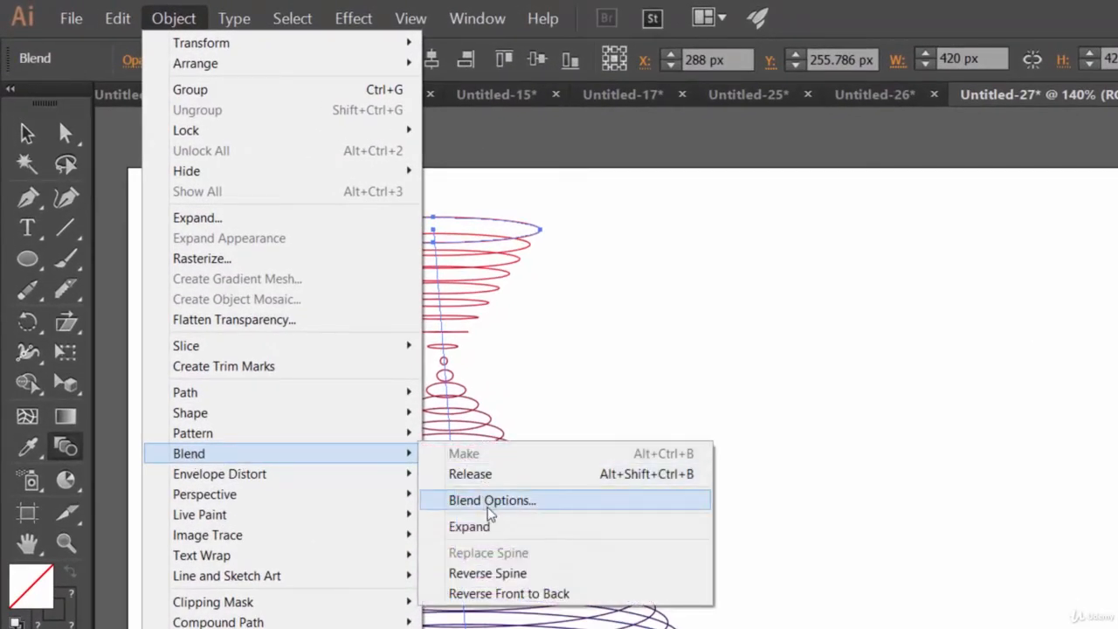
pyautogui.click(507, 512)
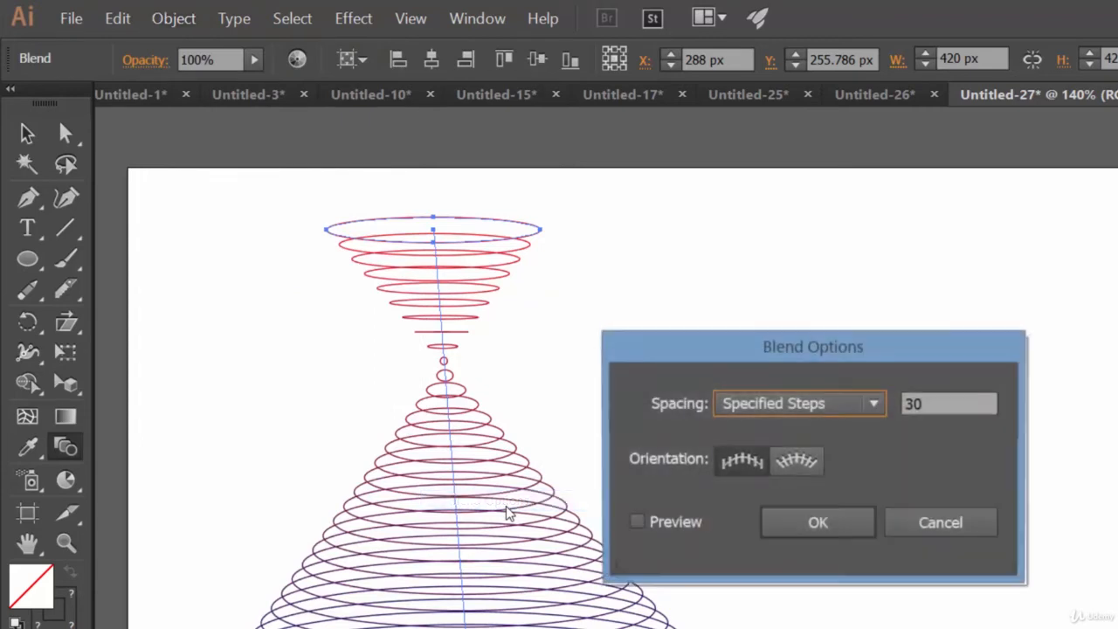
pyautogui.click(837, 404)
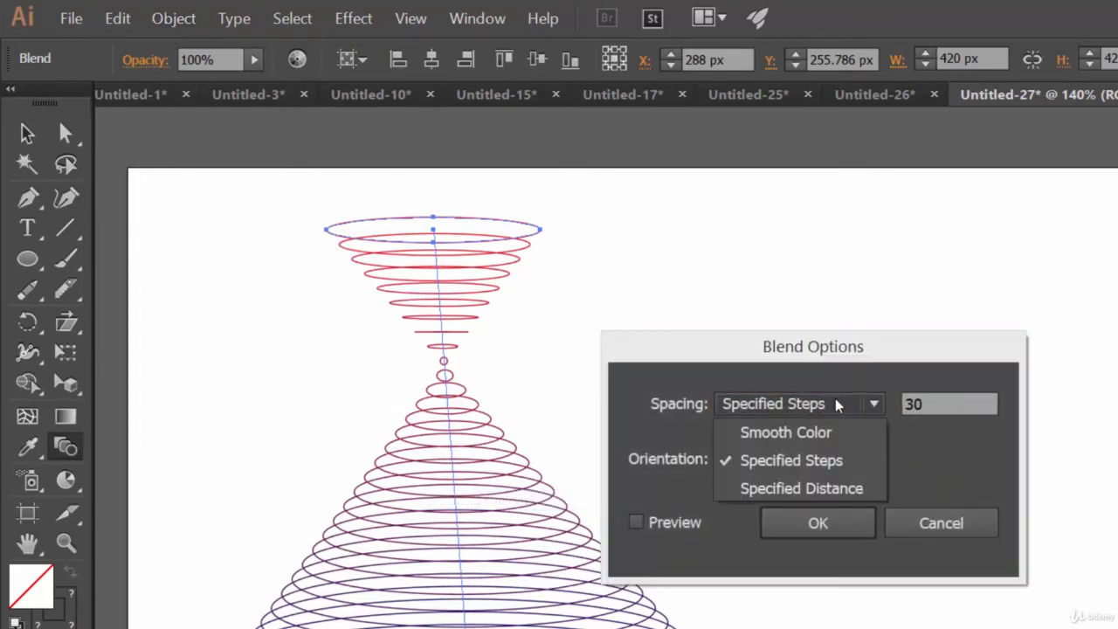
pyautogui.click(832, 406)
pyautogui.click(826, 407)
pyautogui.click(817, 433)
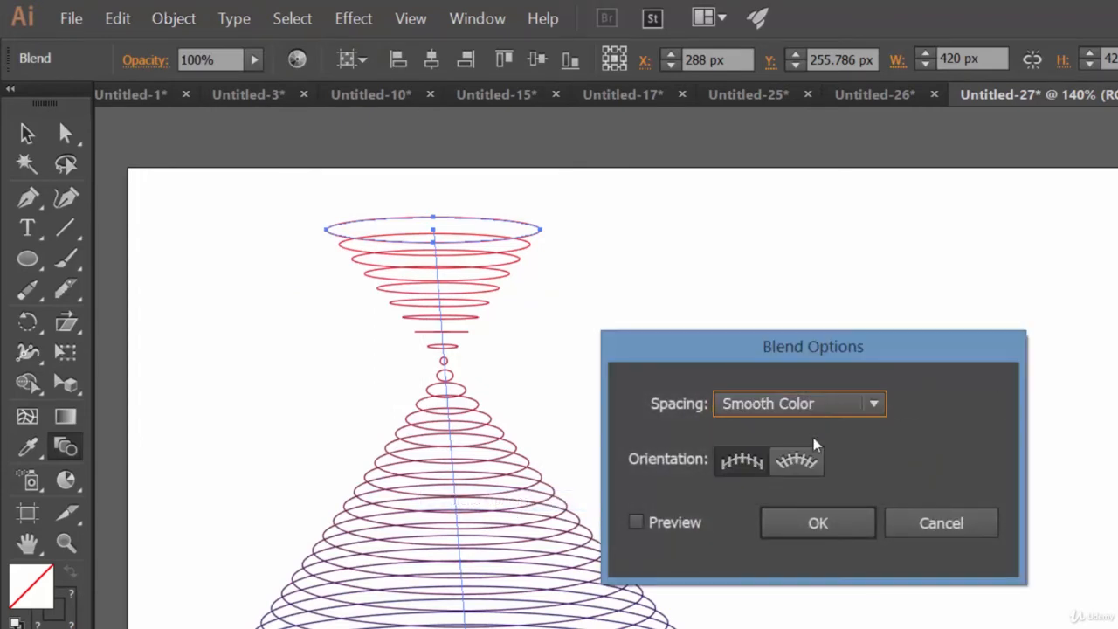
pyautogui.click(817, 529)
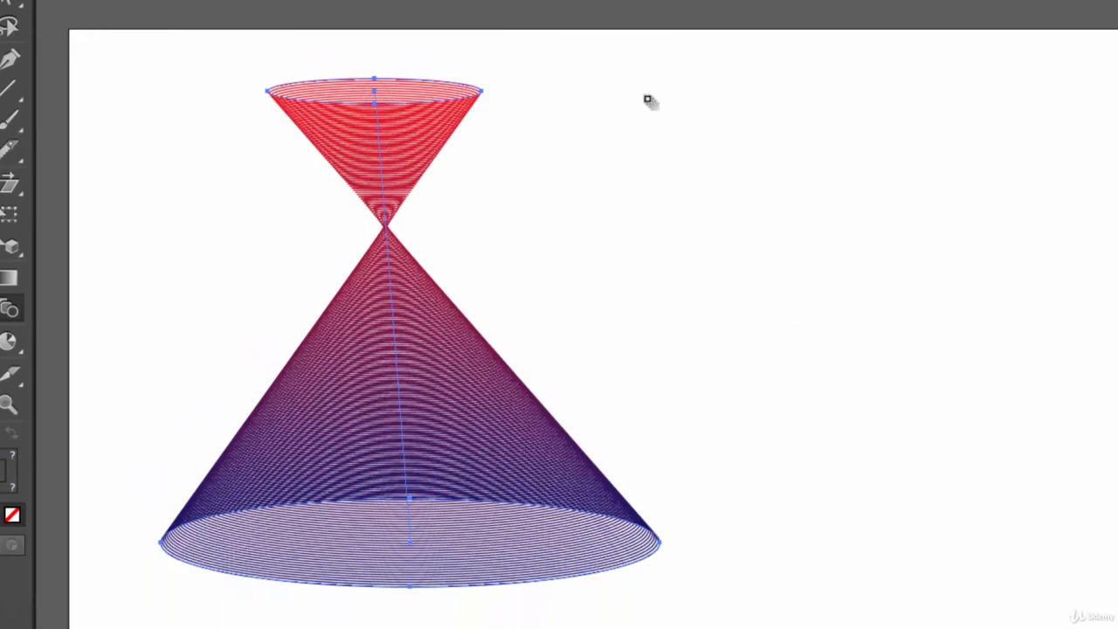
# Step: Draw a small ellipse to the right of the blend's upper end and a larger ellipse directly below it
pyautogui.click(0, 120)
pyautogui.moveTo(801, 74); pyautogui.dragTo(952, 129)
pyautogui.moveTo(769, 481); pyautogui.dragTo(1027, 580)
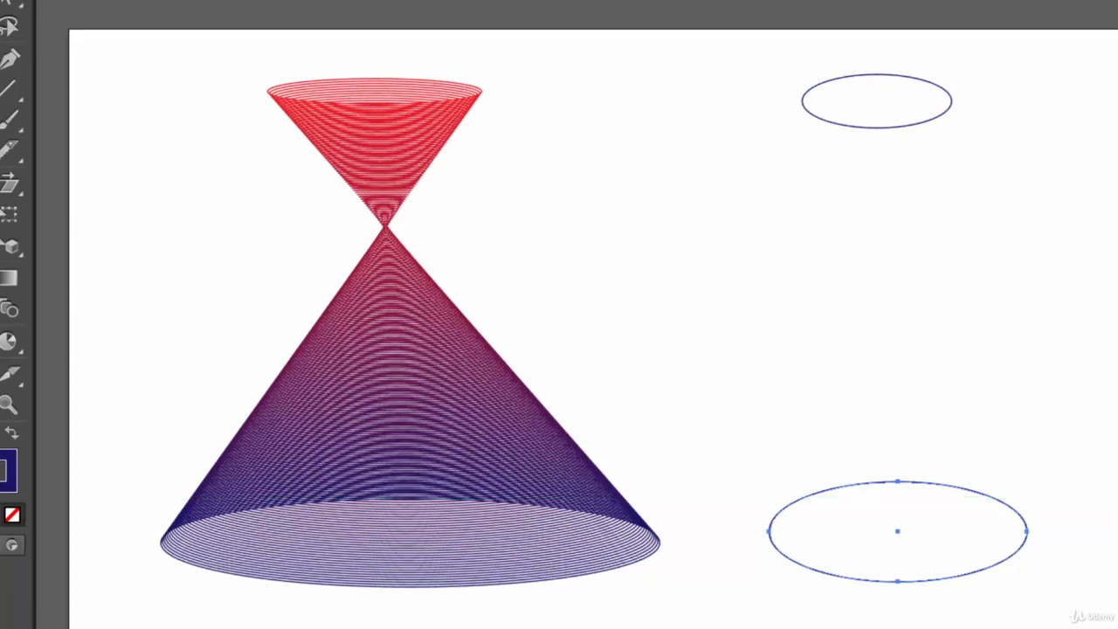
# Step: Fill the new larger lower ellipse with orange and remove its stroke
pyautogui.click(26, 2)
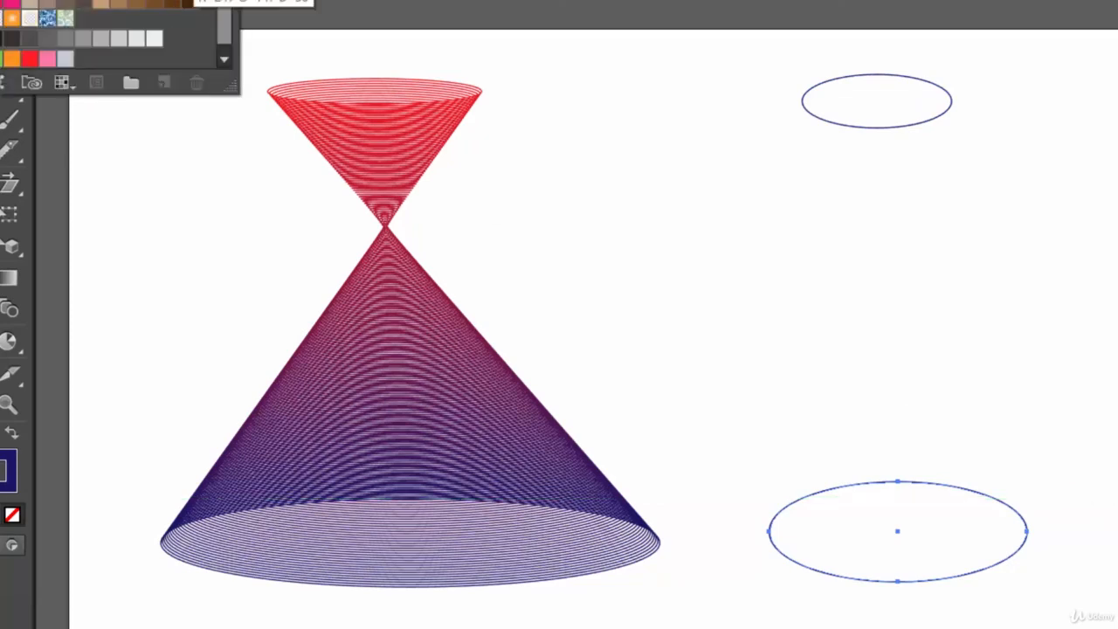
pyautogui.click(200, 2)
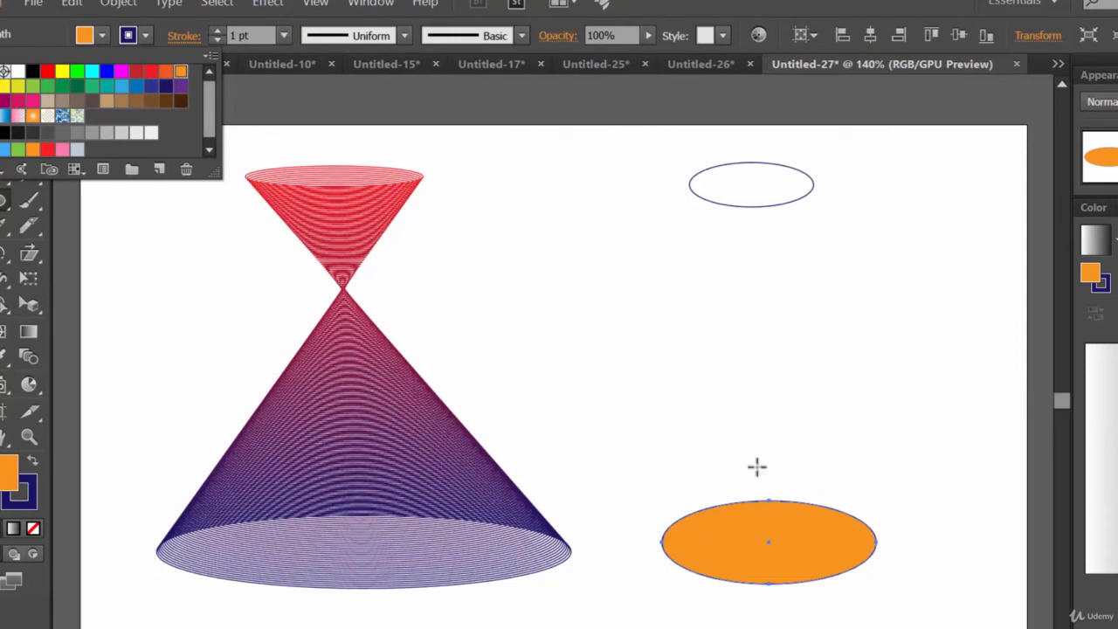
pyautogui.click(145, 35)
pyautogui.click(145, 35)
pyautogui.click(4, 71)
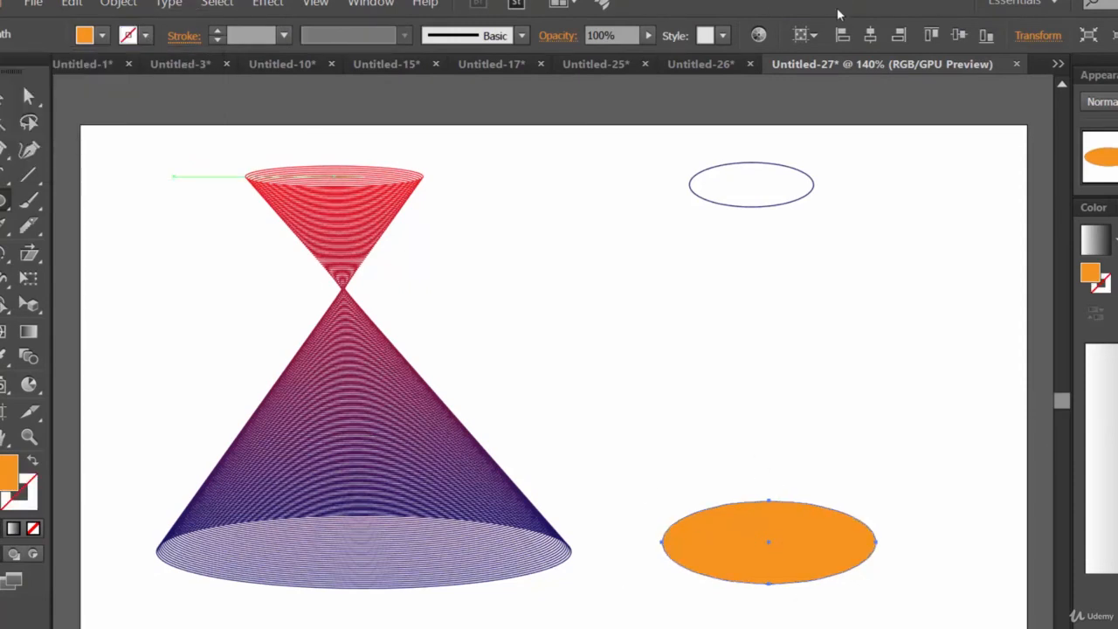
# Step: Remove the stroke from the new small upper ellipse and fill it with dark blue
pyautogui.click(736, 203)
pyautogui.click(529, 342)
pyautogui.click(4, 97)
pyautogui.click(772, 182)
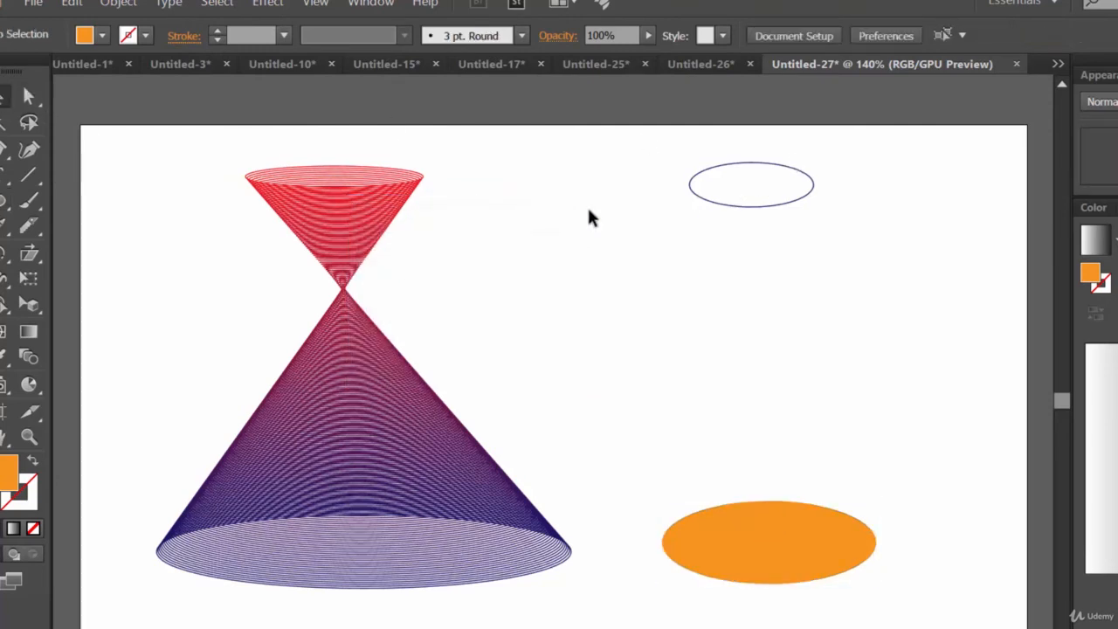
pyautogui.click(729, 207)
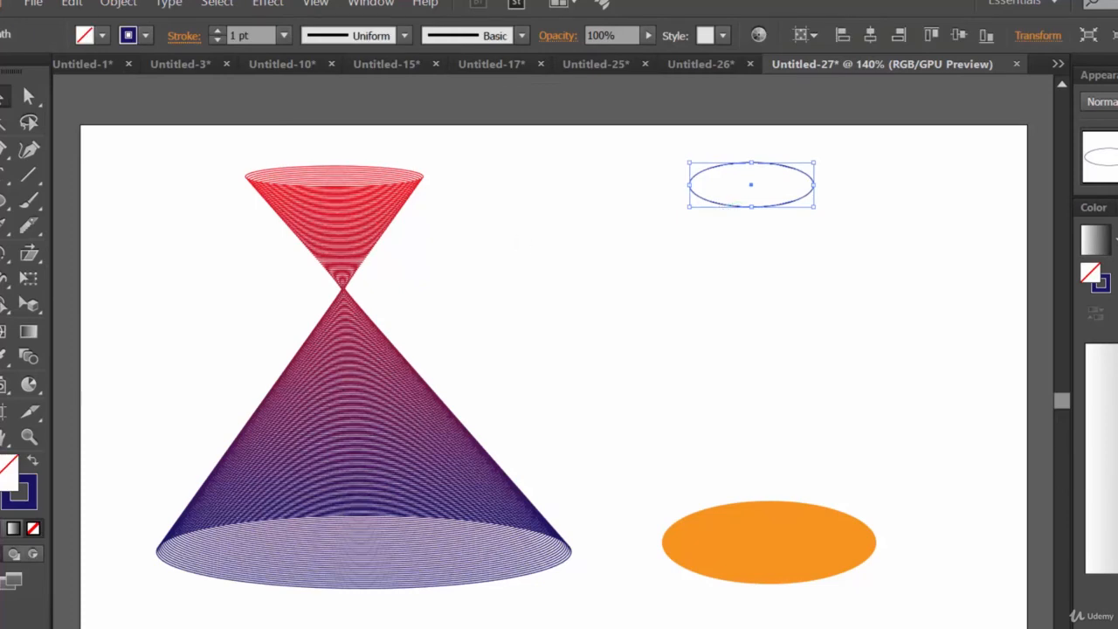
pyautogui.click(145, 39)
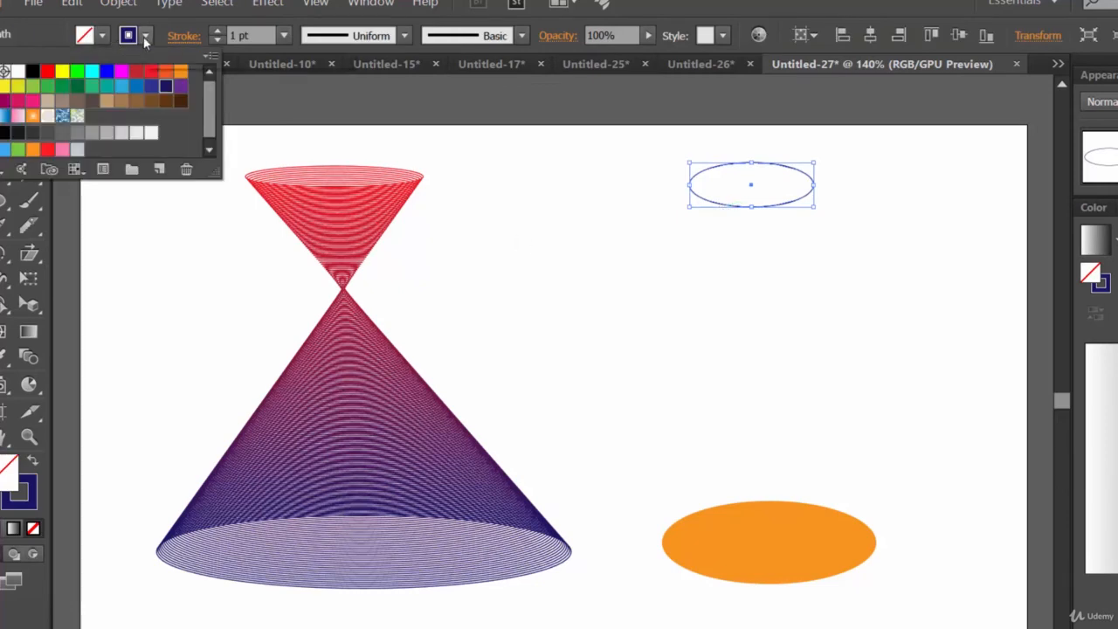
pyautogui.click(6, 72)
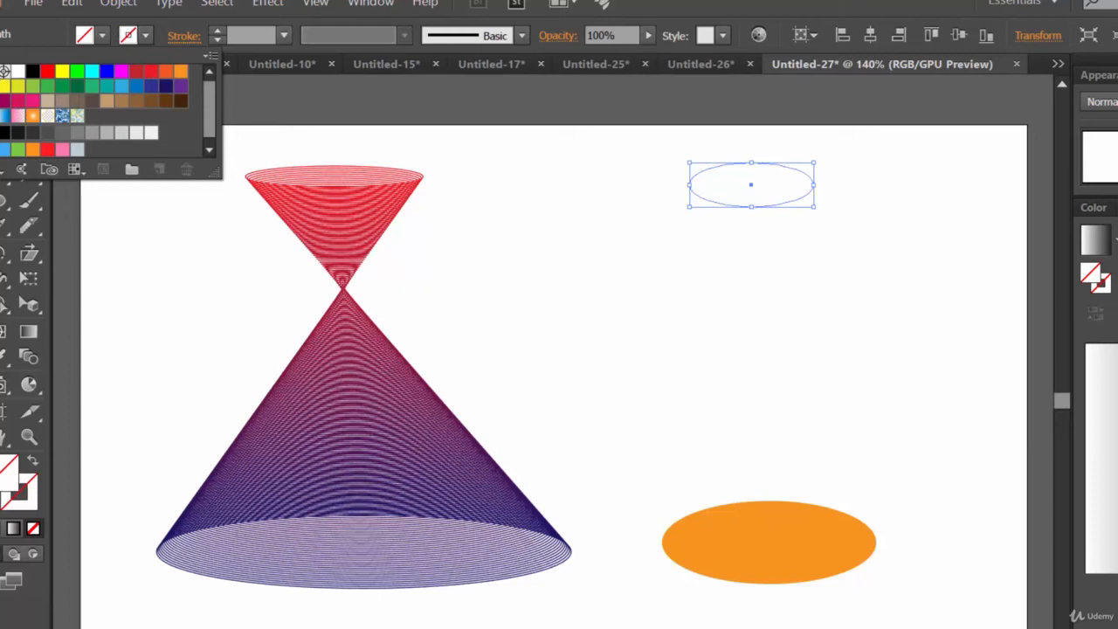
pyautogui.click(102, 35)
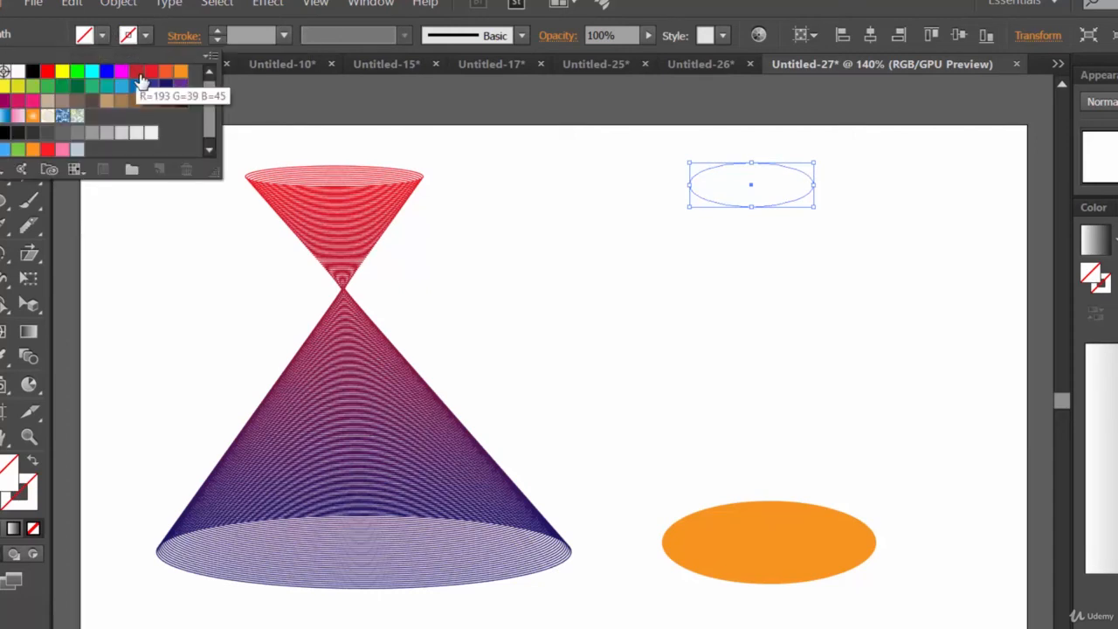
pyautogui.click(166, 86)
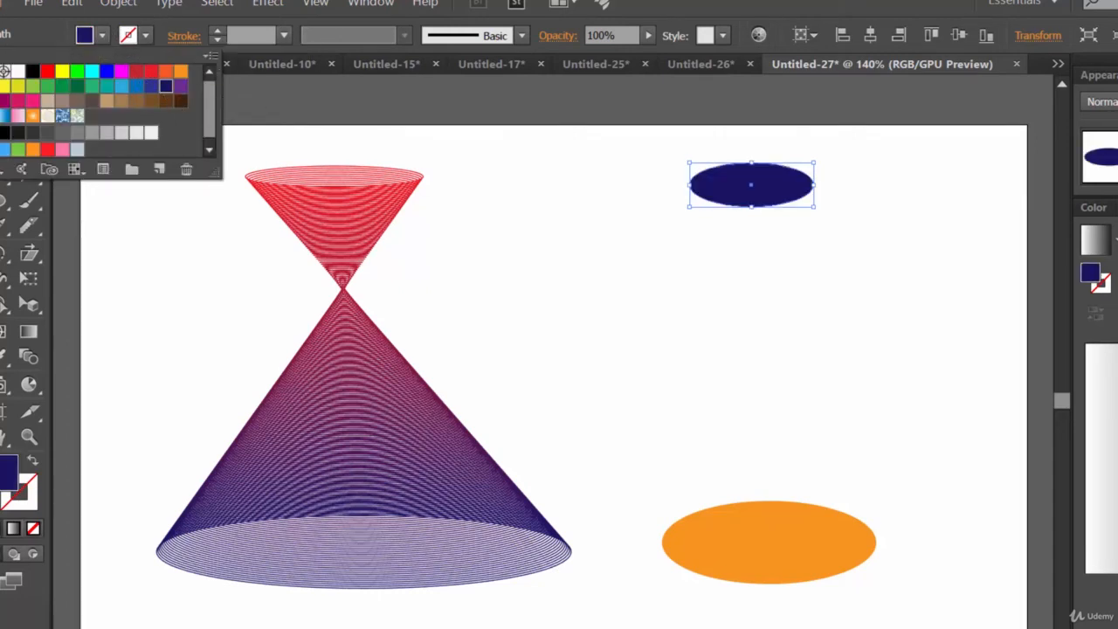
# Step: Blend the dark blue upper ellipse with the orange lower ellipse
pyautogui.moveTo(904, 584); pyautogui.dragTo(697, 157)
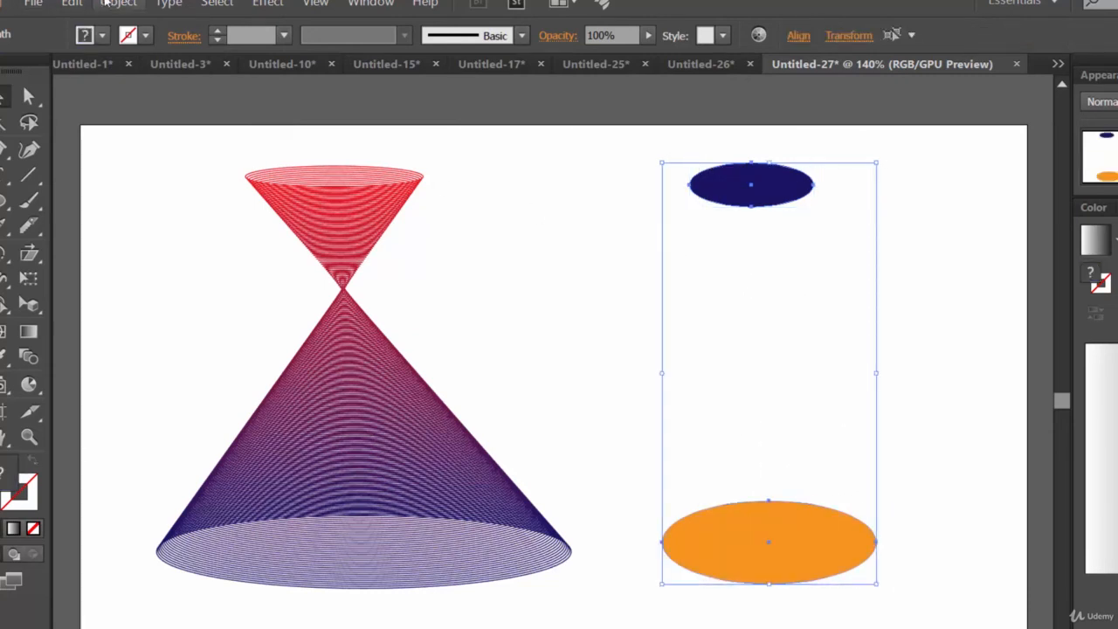
pyautogui.click(136, 5)
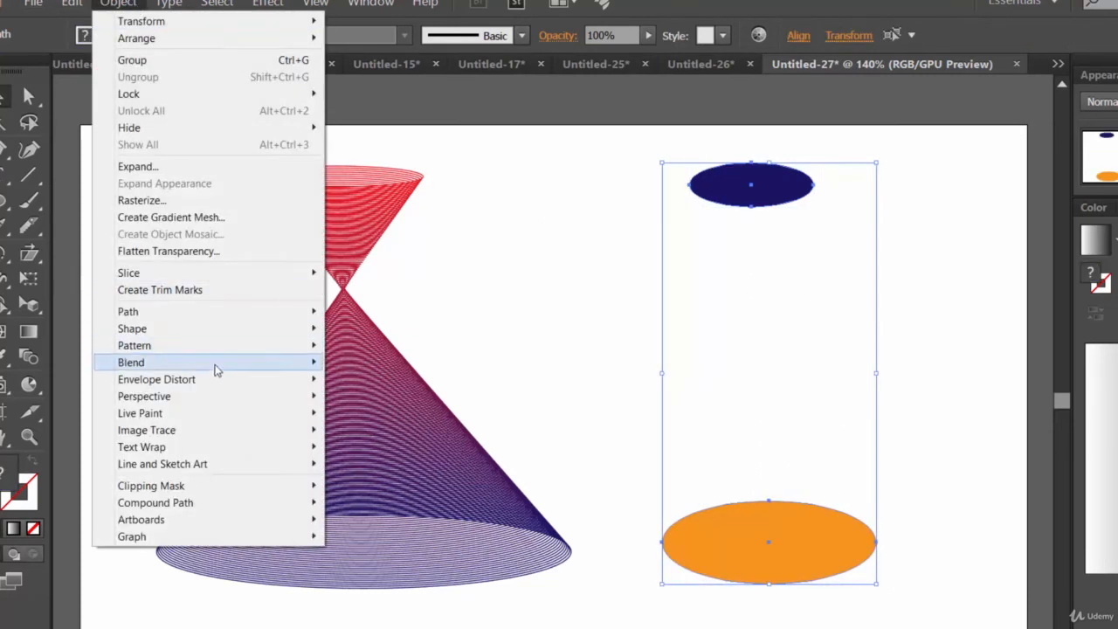
pyautogui.moveTo(220, 366)
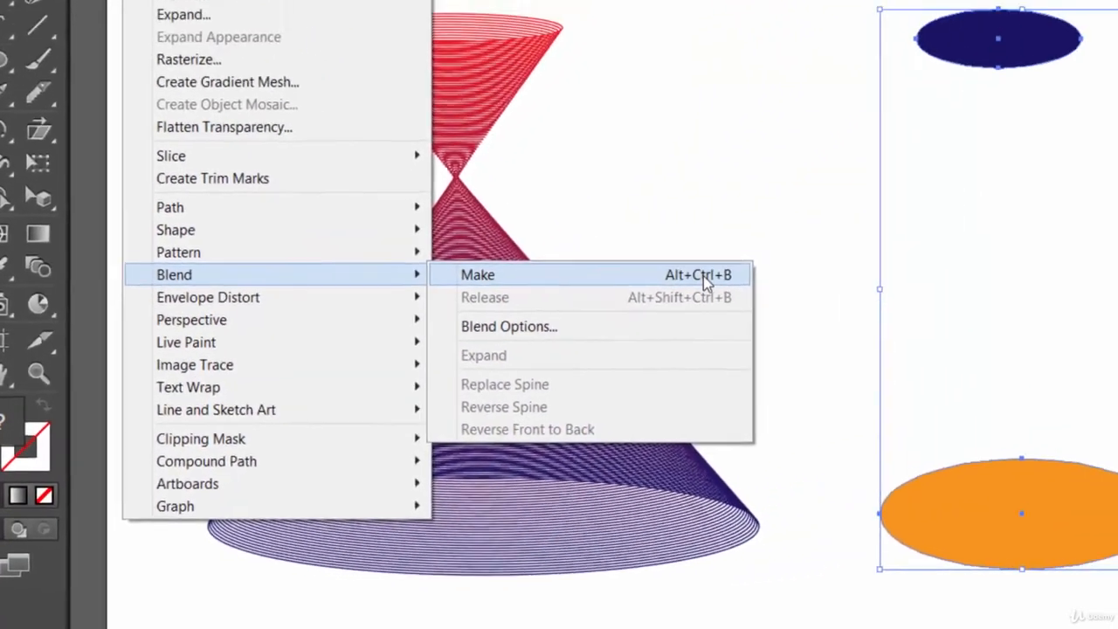
pyautogui.click(886, 185)
pyautogui.click(1035, 348)
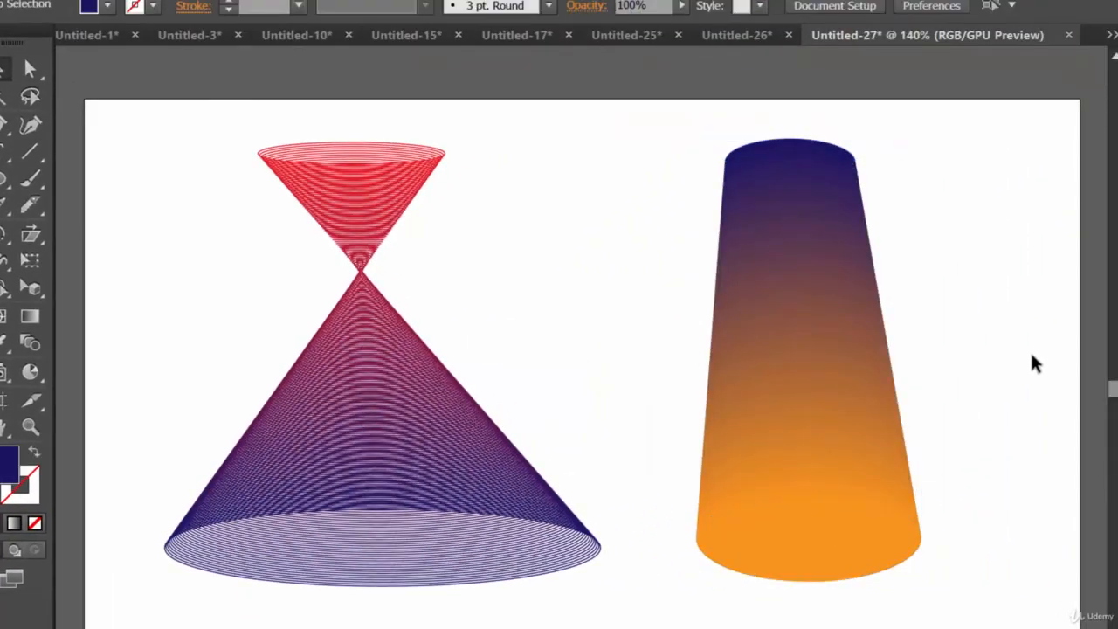
# Step: Move the blue-to-orange blend to the artboard's right edge, clear of the space beside the outlined blend
pyautogui.moveTo(867, 413)
pyautogui.mouseDown()
pyautogui.moveTo(828, 436)
pyautogui.moveTo(875, 407)
pyautogui.mouseUp()
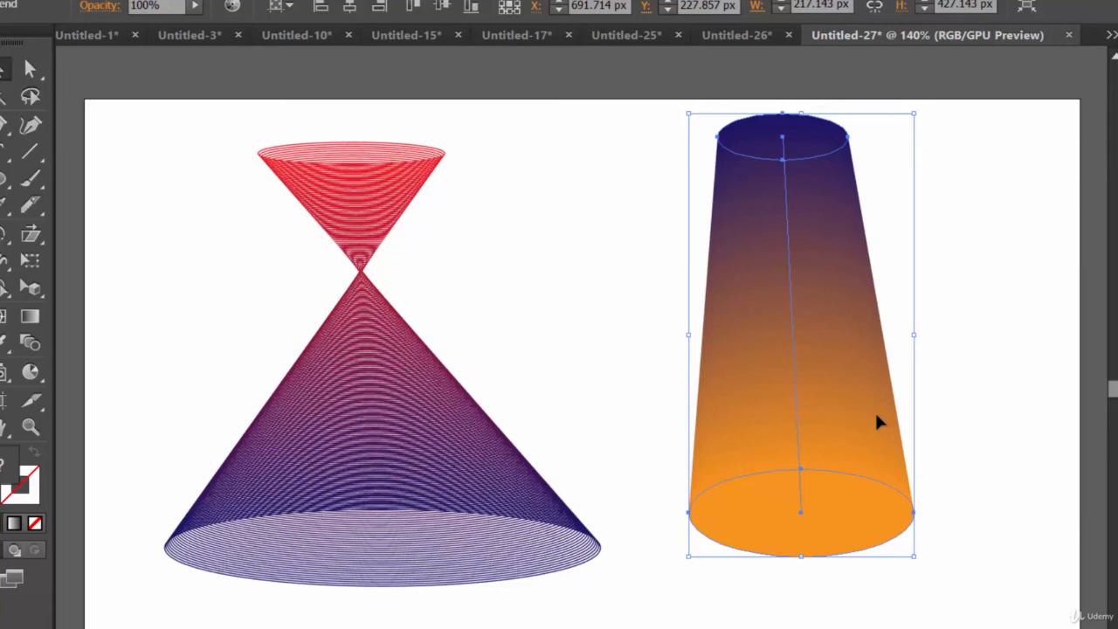
pyautogui.click(961, 409)
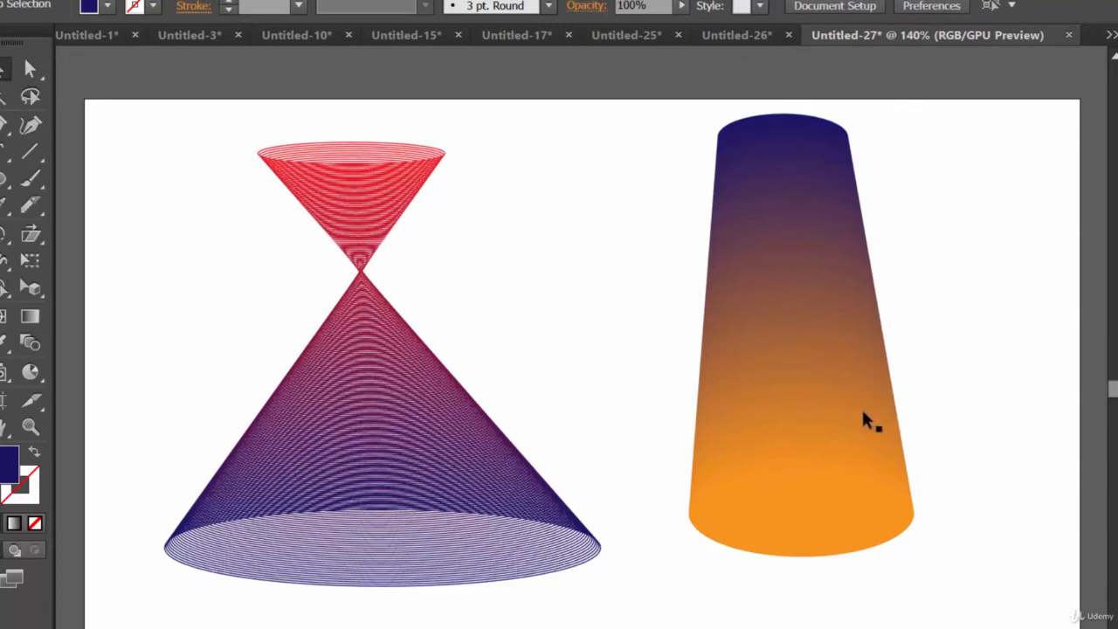
pyautogui.moveTo(856, 404); pyautogui.dragTo(890, 424)
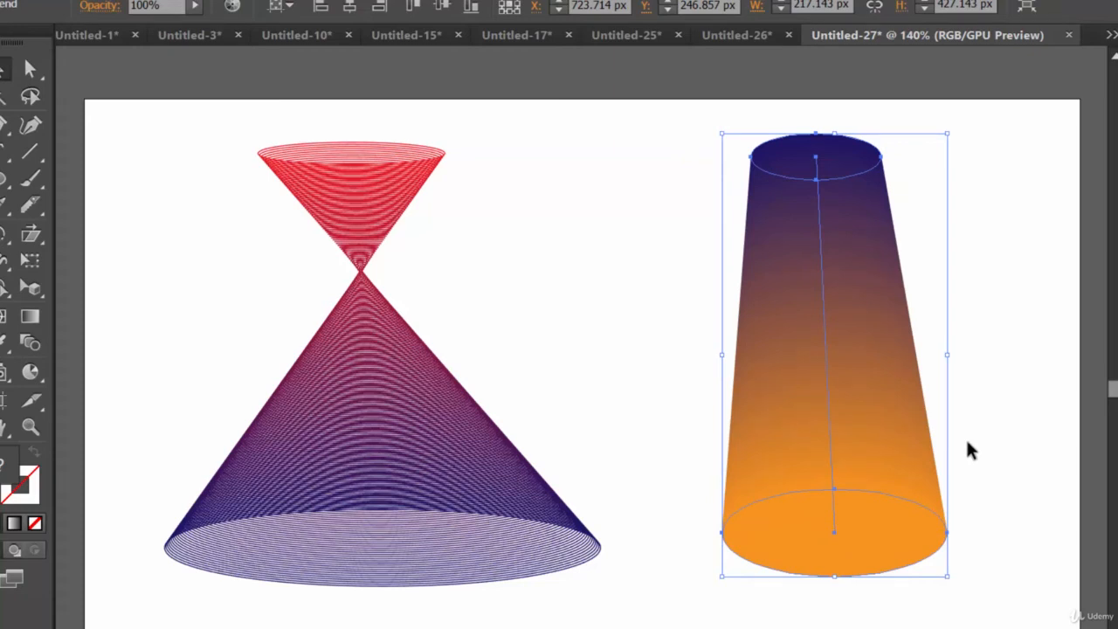
pyautogui.moveTo(892, 429); pyautogui.dragTo(1046, 468)
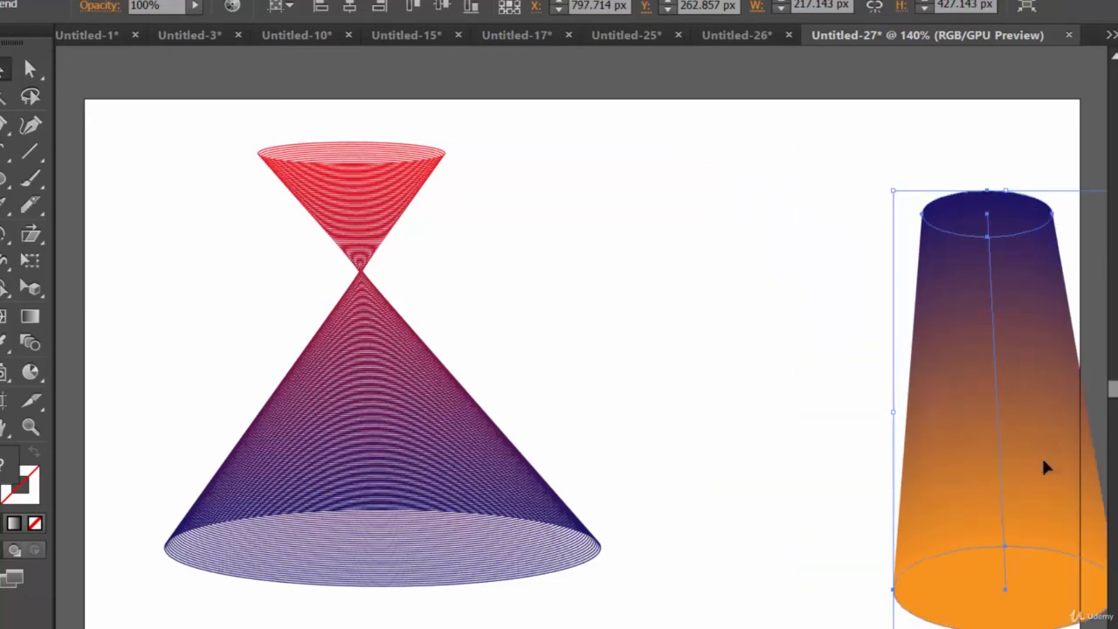
# Step: Draw a wide flat ellipse between the two blends with no fill and a red R=193 G=39 B=45 stroke
pyautogui.click(2, 178)
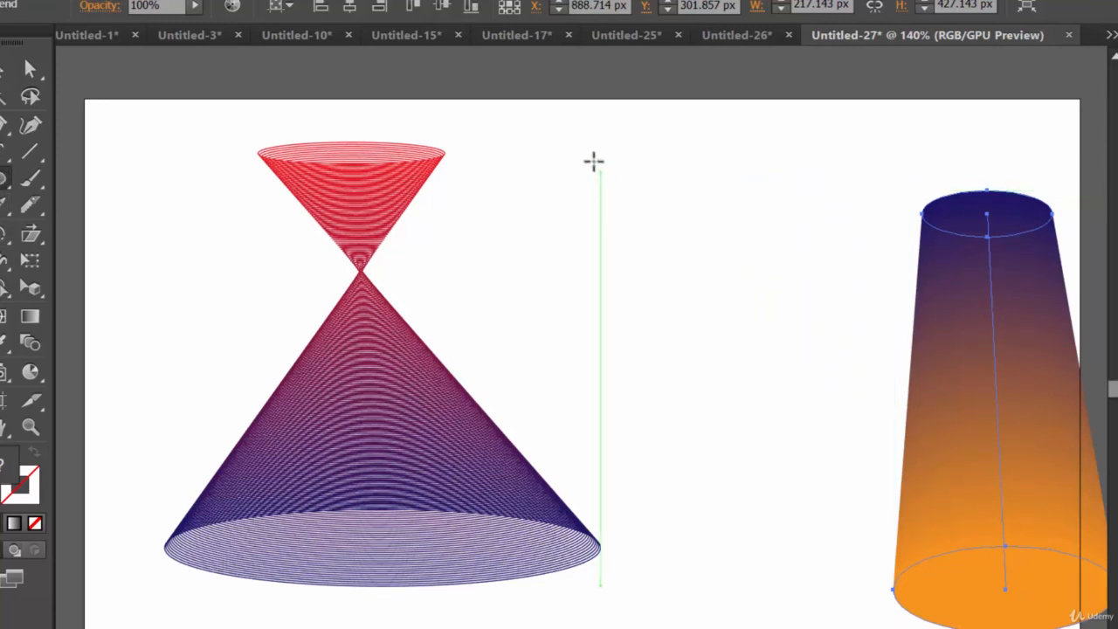
pyautogui.moveTo(554, 144)
pyautogui.mouseDown()
pyautogui.moveTo(819, 172)
pyautogui.moveTo(836, 187)
pyautogui.moveTo(841, 171)
pyautogui.mouseUp()
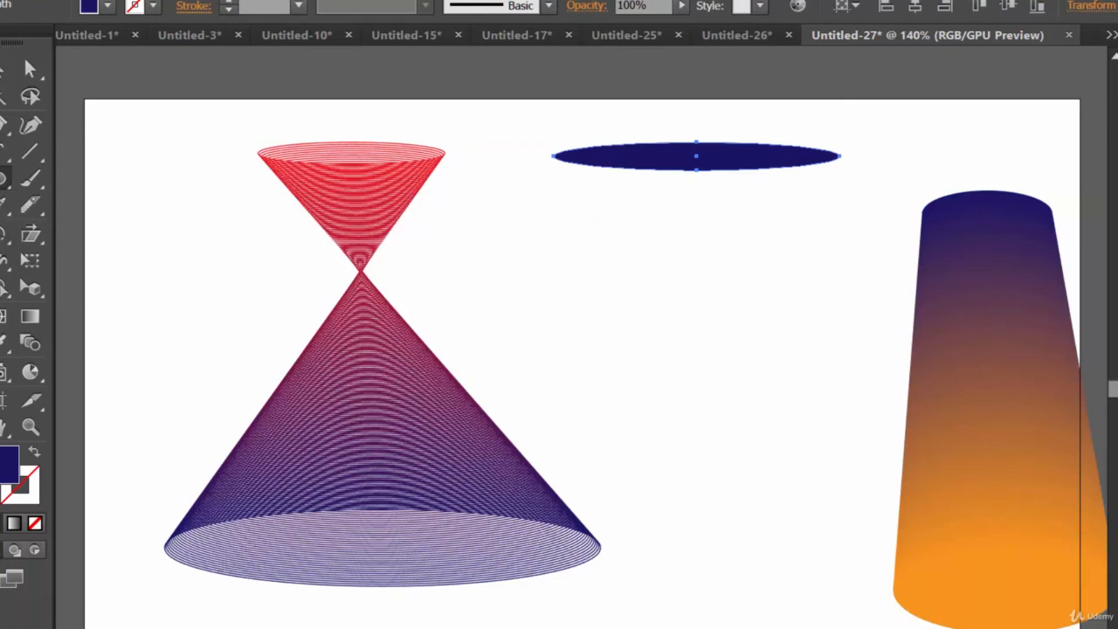
pyautogui.click(108, 7)
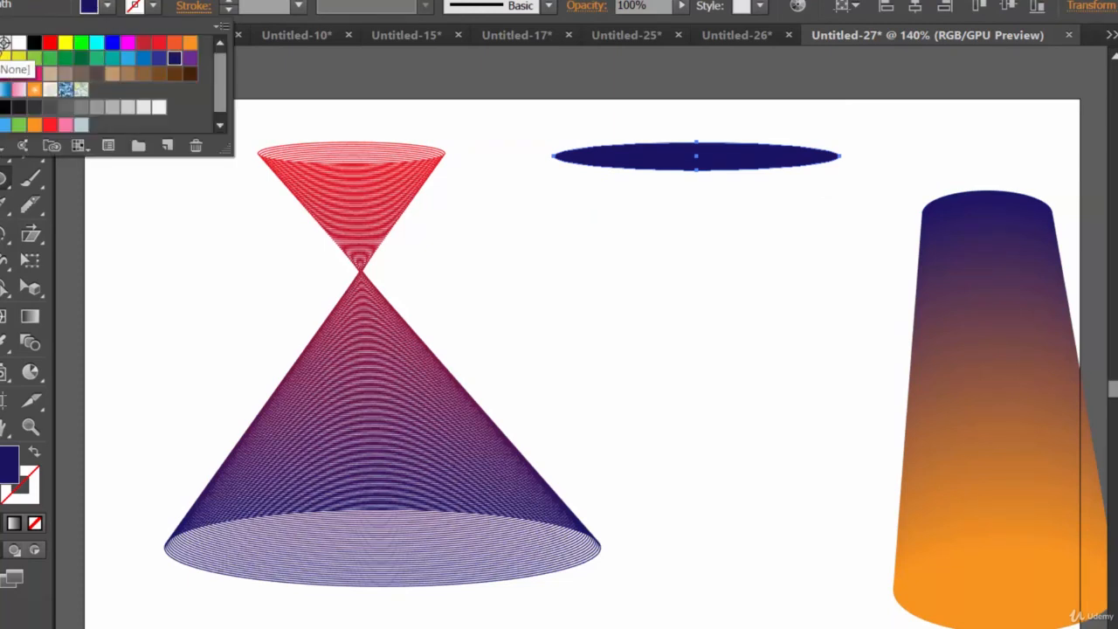
pyautogui.click(5, 42)
pyautogui.click(134, 6)
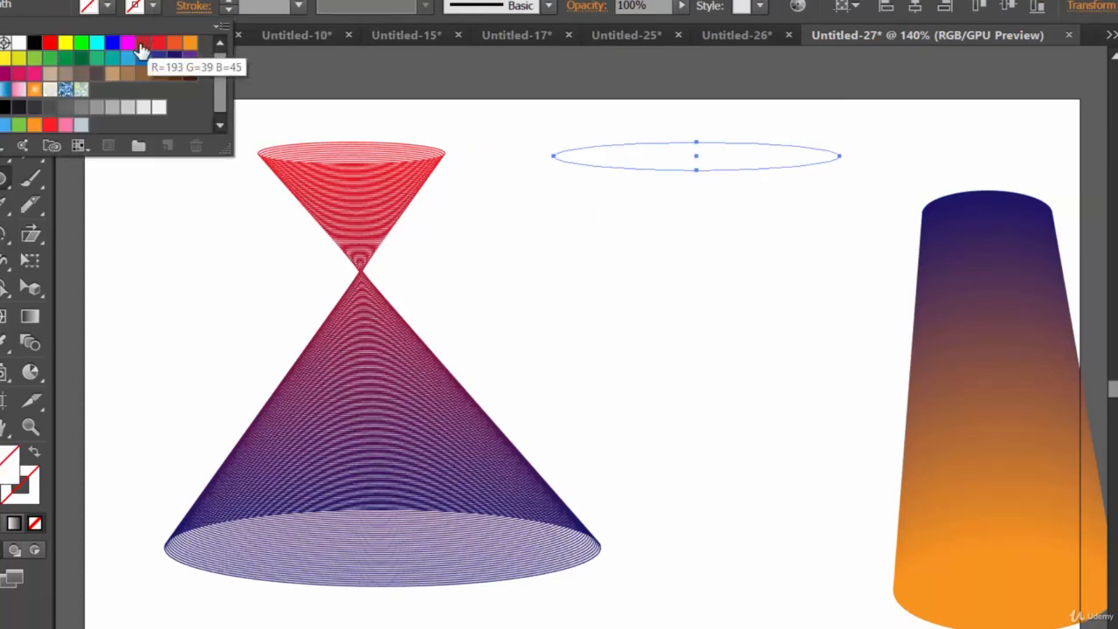
pyautogui.click(143, 50)
pyautogui.press('Escape')
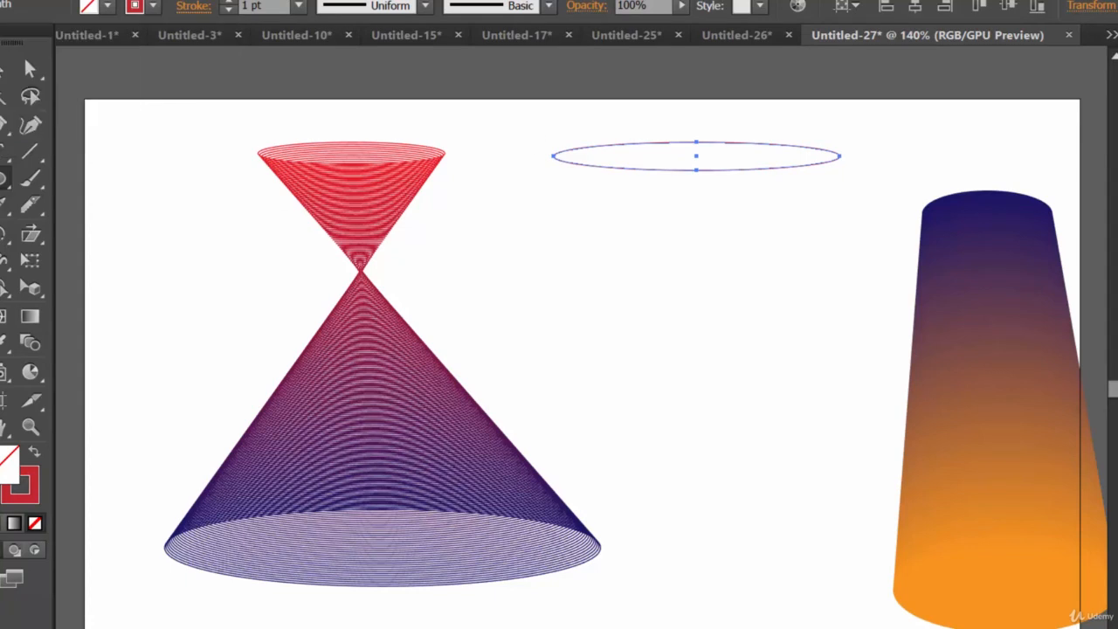
# Step: Draw a small five-pointed star below the flat ellipse and give it a dark blue R=27 G=20 B=100 stroke
pyautogui.moveTo(4, 179); pyautogui.dragTo(86, 292)
pyautogui.moveTo(564, 427); pyautogui.dragTo(593, 397)
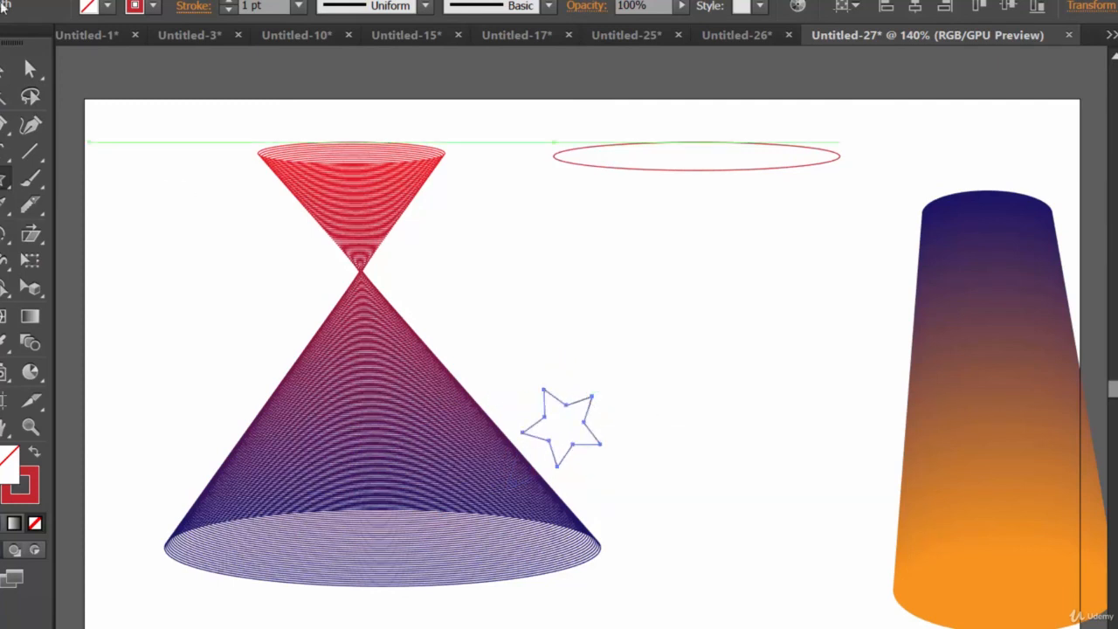
pyautogui.click(155, 6)
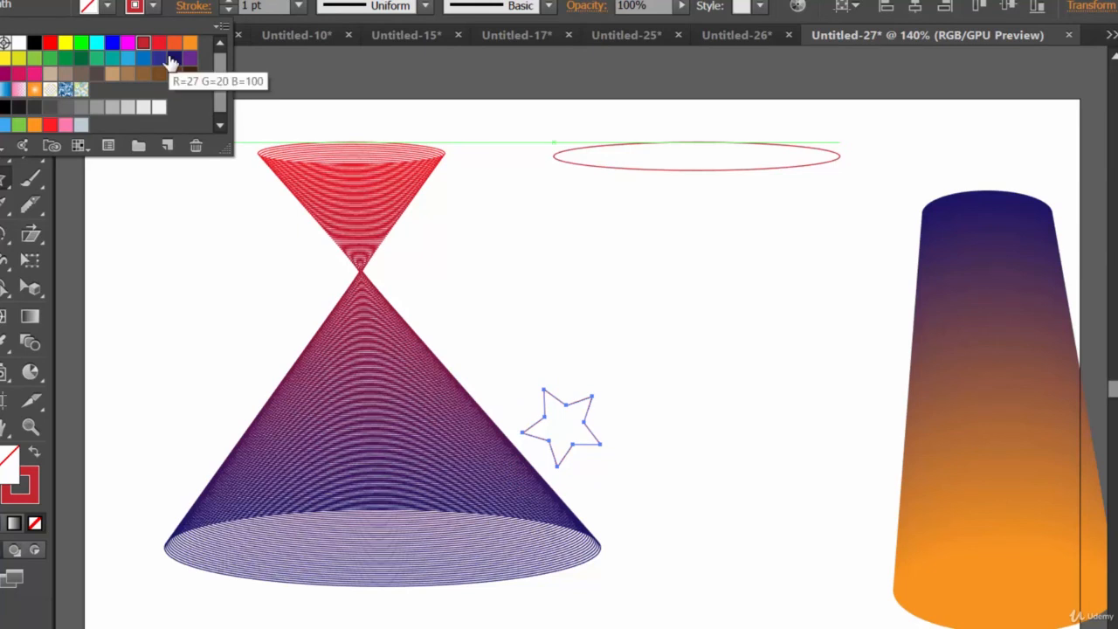
pyautogui.click(175, 58)
pyautogui.press('Escape')
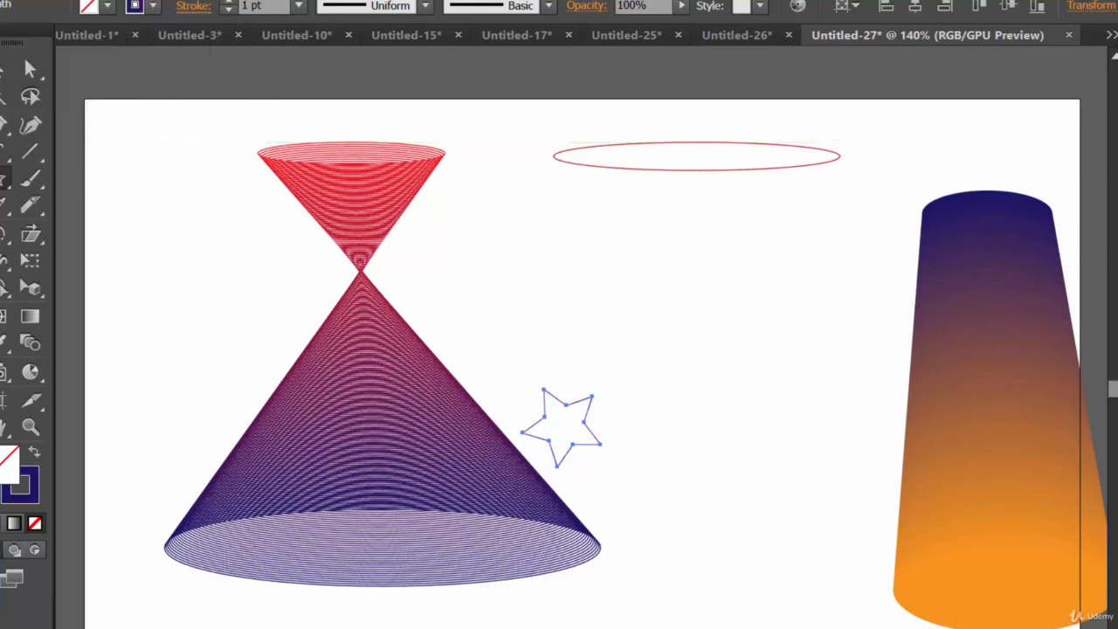
# Step: Try blending the flat red ellipse with the star using Smooth Color spacing, and undo the blend
pyautogui.press('v')
pyautogui.moveTo(661, 507); pyautogui.dragTo(590, 148)
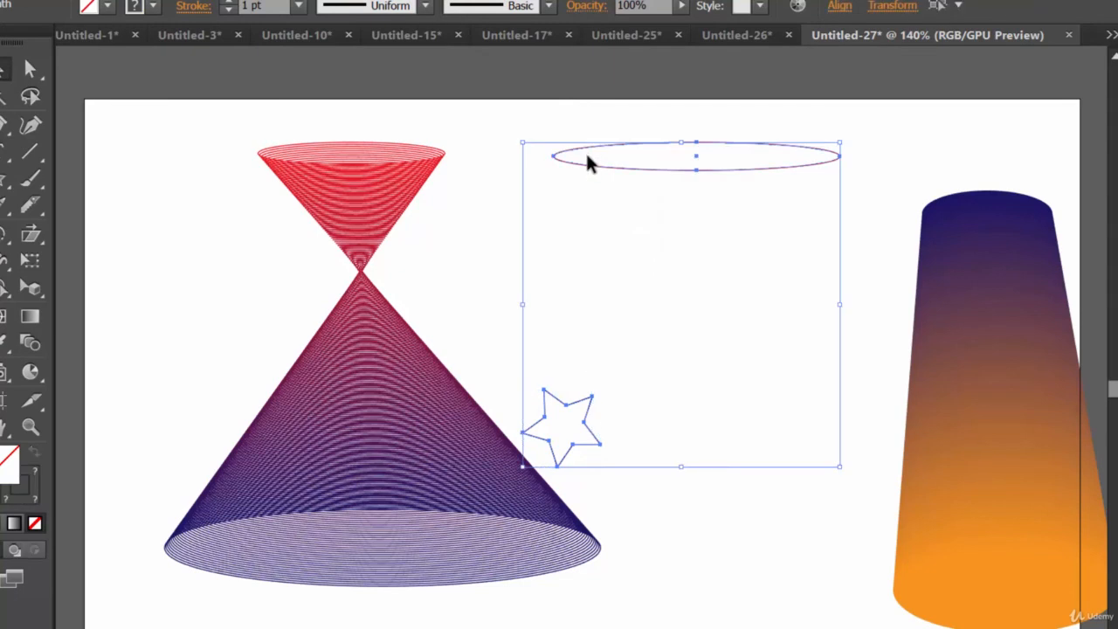
pyautogui.press('a')
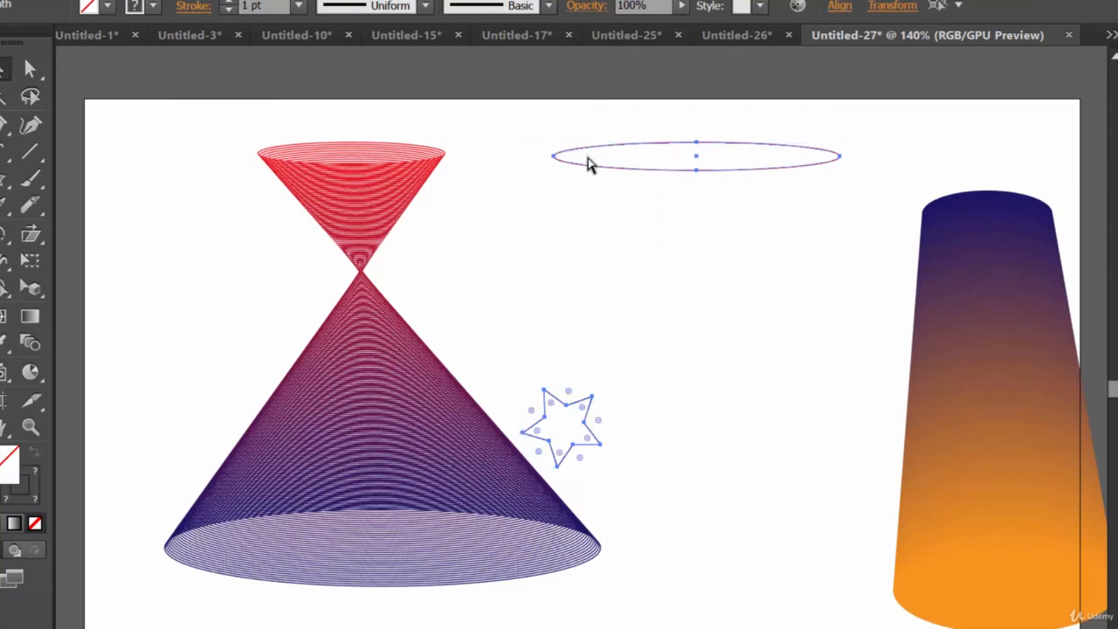
pyautogui.hotkey('ctrl', 'alt', 'b')
pyautogui.press('v')
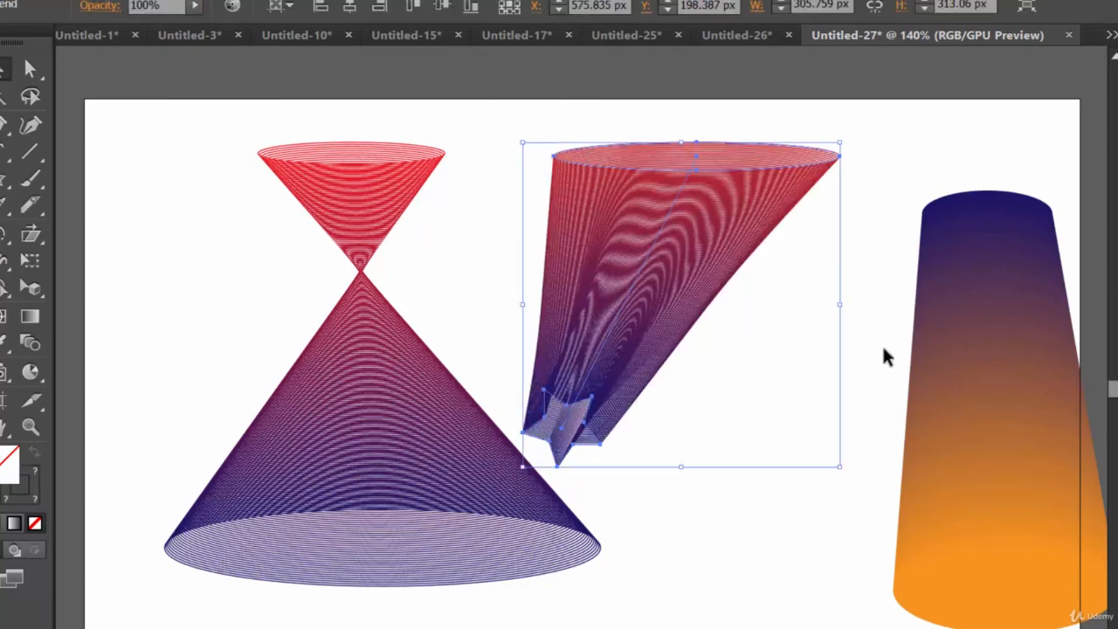
pyautogui.click(852, 435)
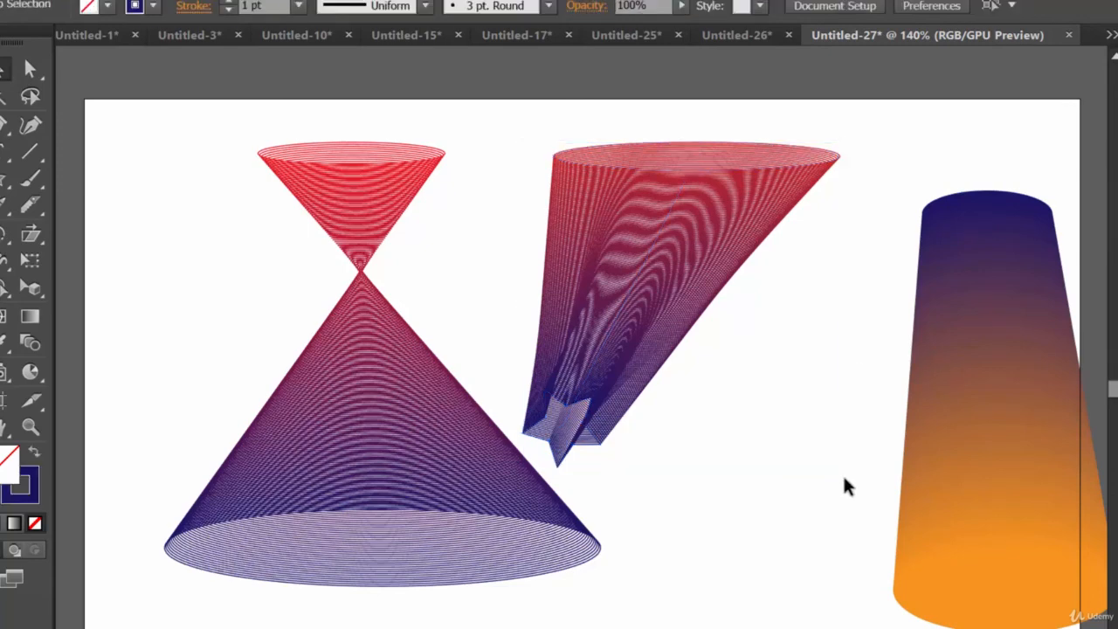
pyautogui.hotkey('ctrl', 'z')
pyautogui.hotkey('ctrl', 'z')
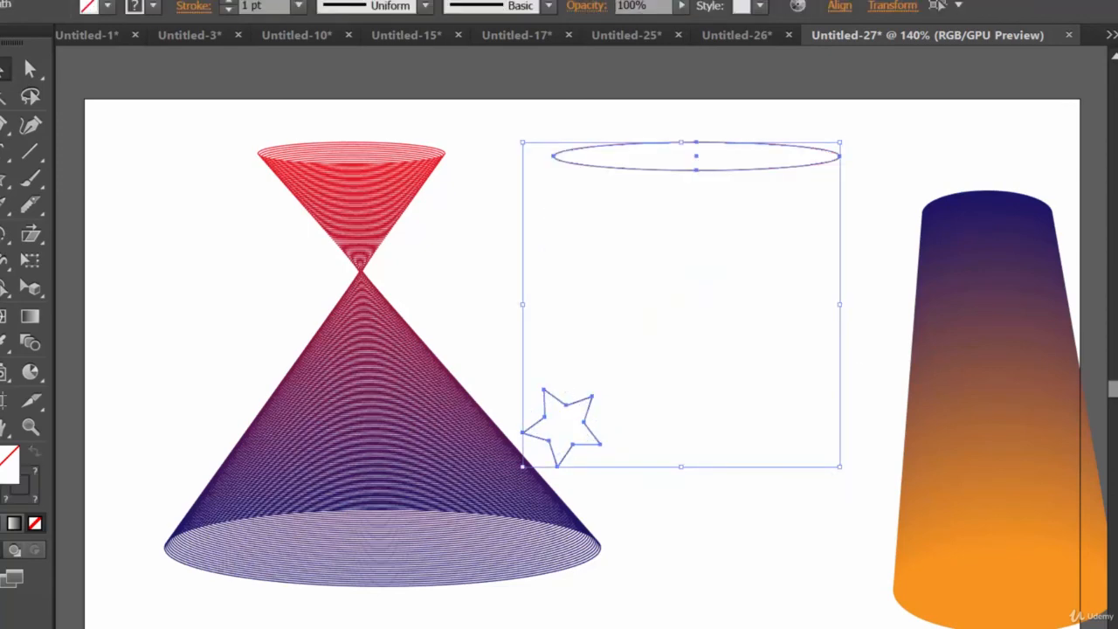
# Step: Set the Blend Options spacing to Specified Steps with 30 steps
pyautogui.click(118, 0)
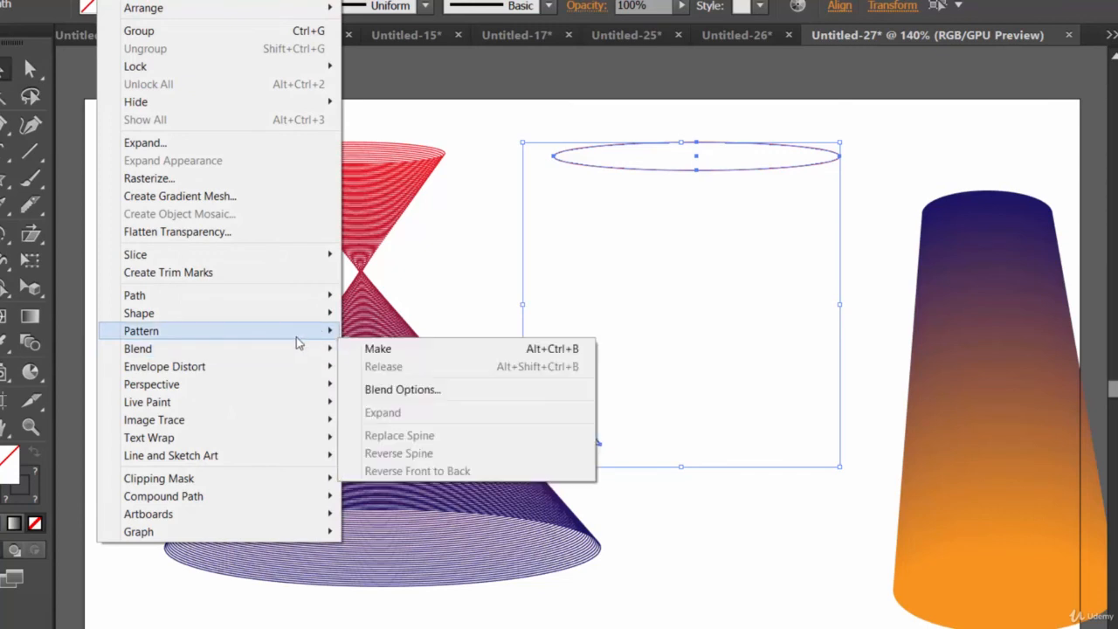
pyautogui.moveTo(276, 338)
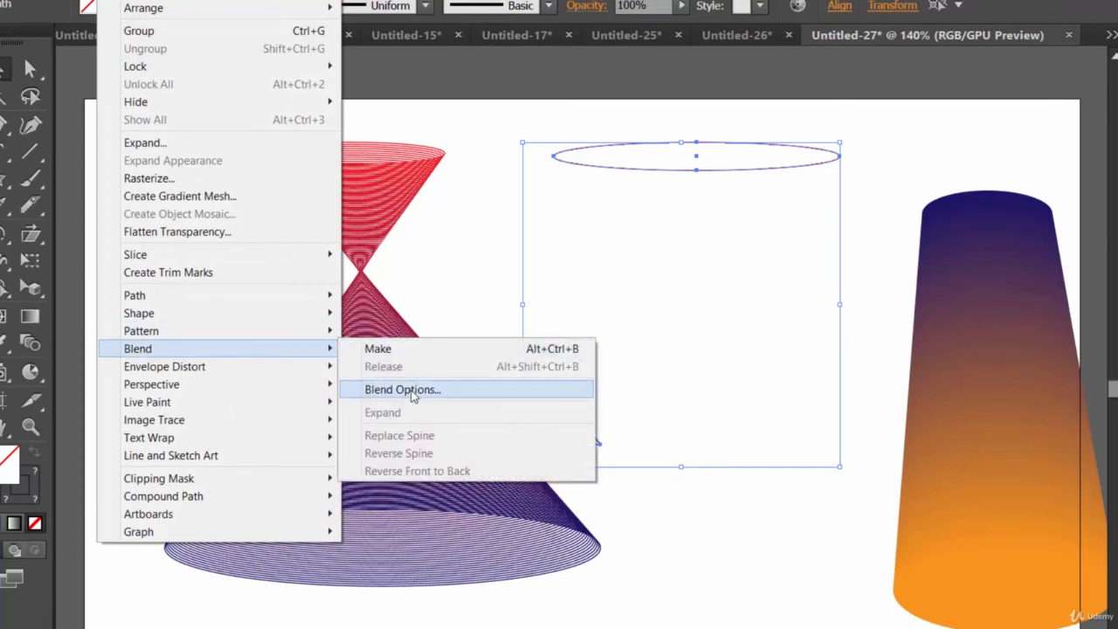
pyautogui.click(411, 388)
pyautogui.click(685, 305)
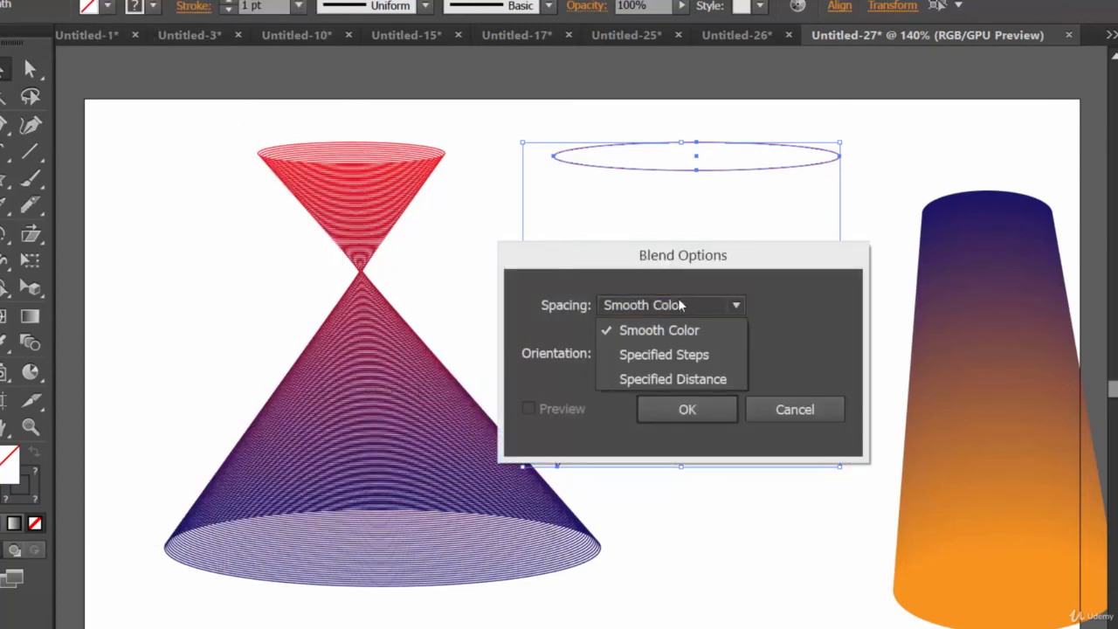
pyautogui.click(679, 357)
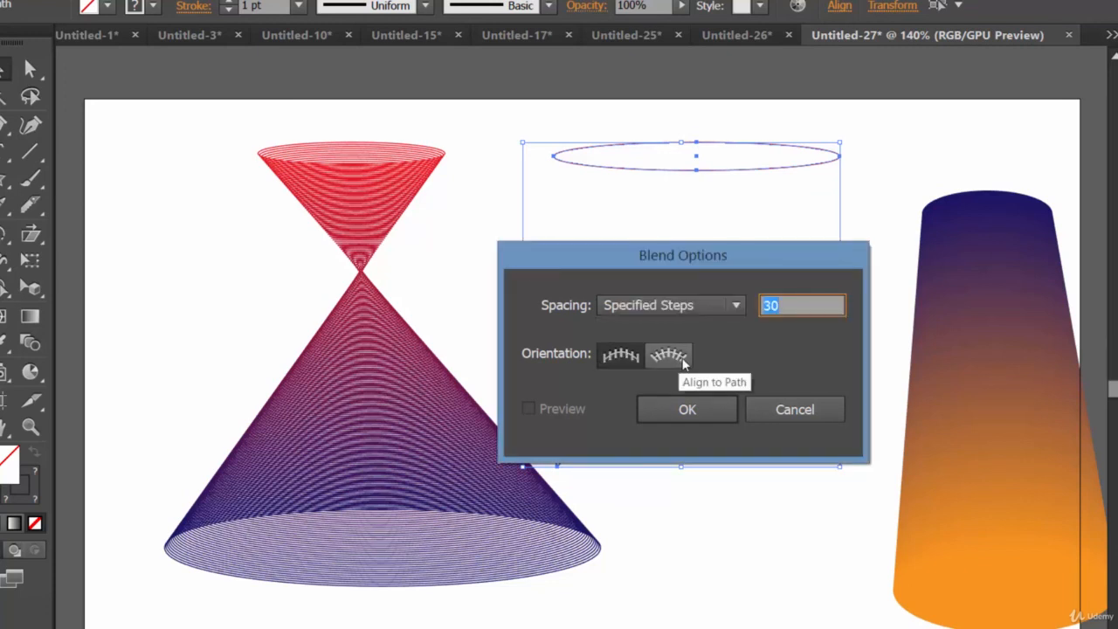
pyautogui.click(687, 414)
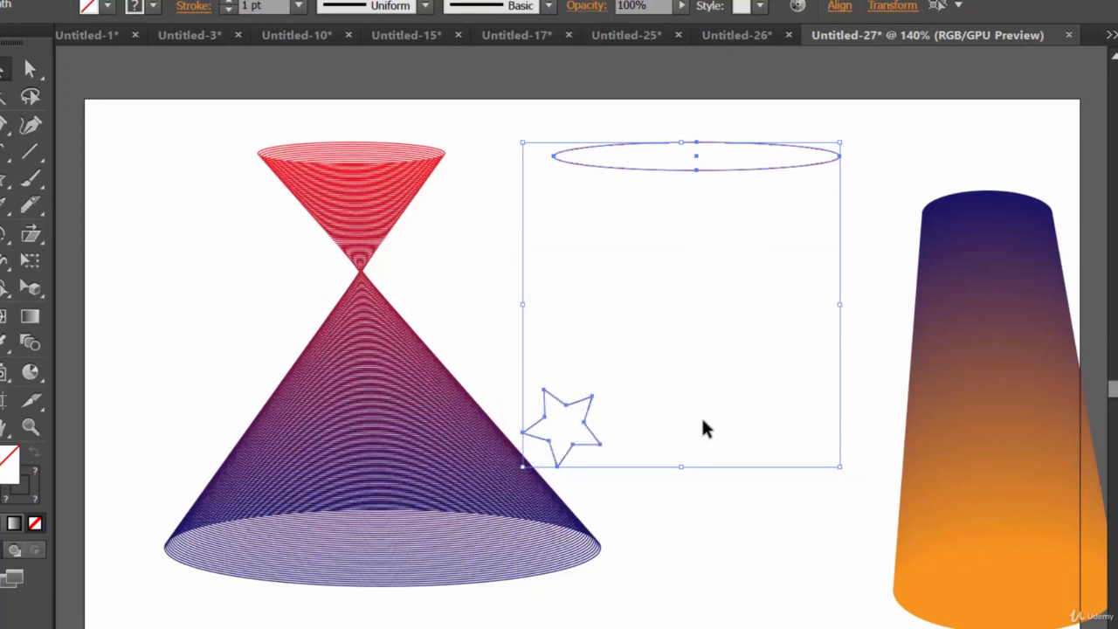
# Step: Try blending the flat red ellipse with the off-centre star using the 30 specified steps
pyautogui.press('a')
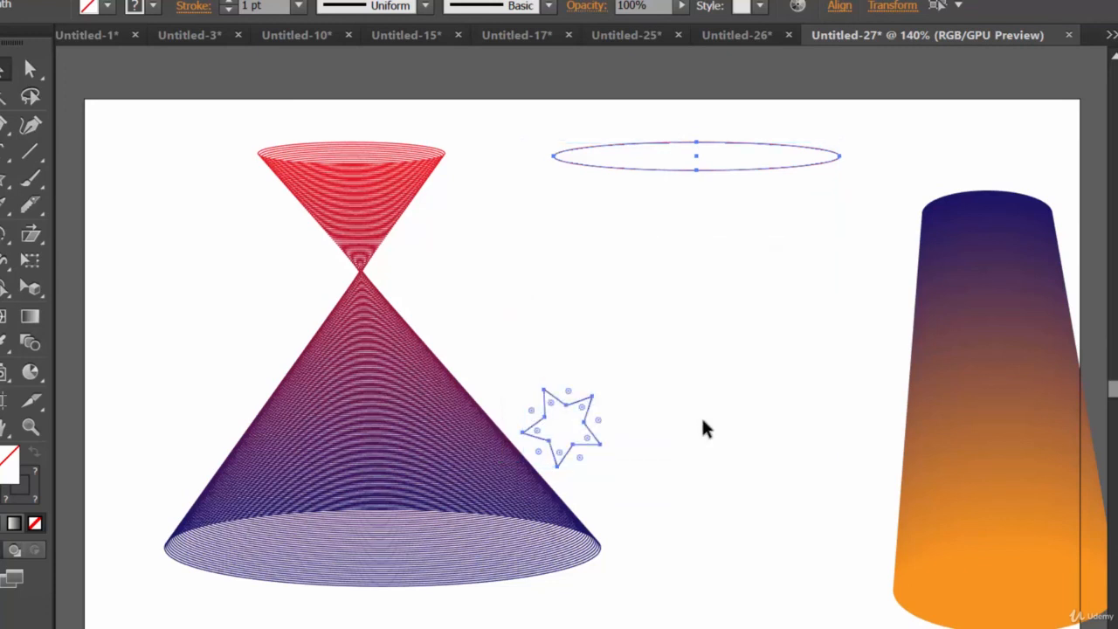
pyautogui.hotkey('ctrl', 'alt', 'b')
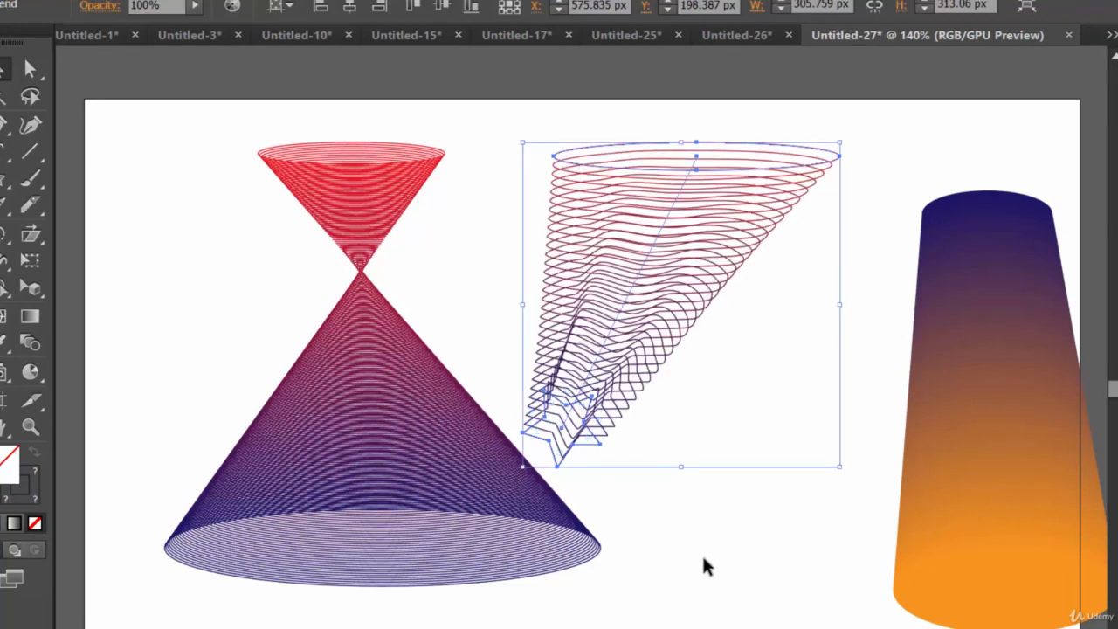
pyautogui.click(704, 559)
# Step: Try moving the ellipse-to-star blend to the right, and undo both the move and the blend
pyautogui.click(596, 364)
pyautogui.moveTo(577, 439); pyautogui.dragTo(718, 463)
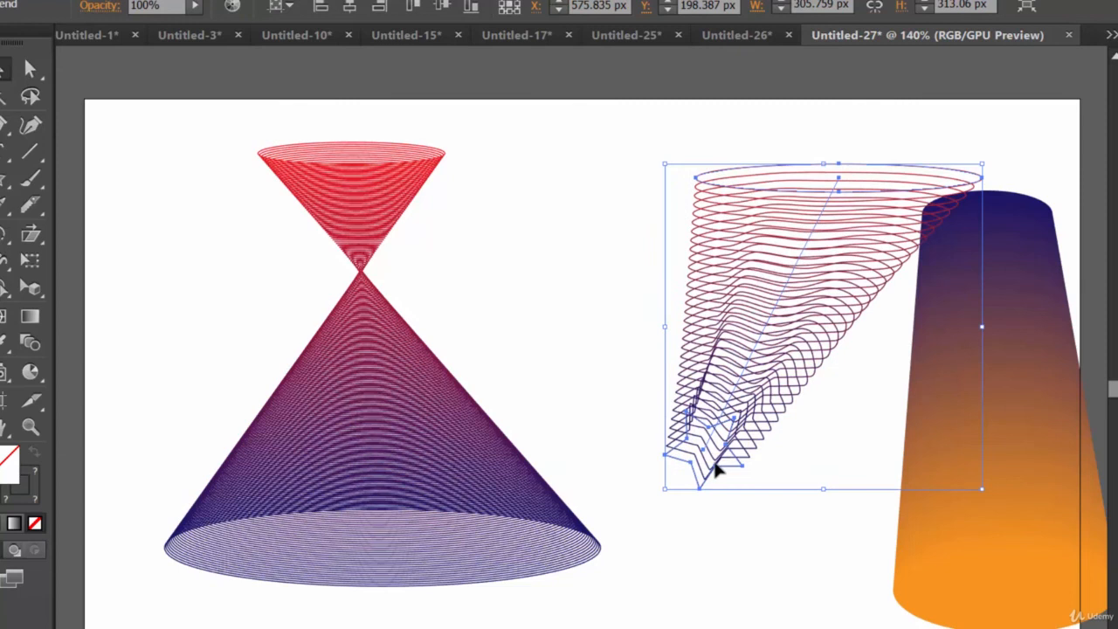
pyautogui.click(755, 545)
pyautogui.click(707, 480)
pyautogui.hotkey('ctrl', 'z')
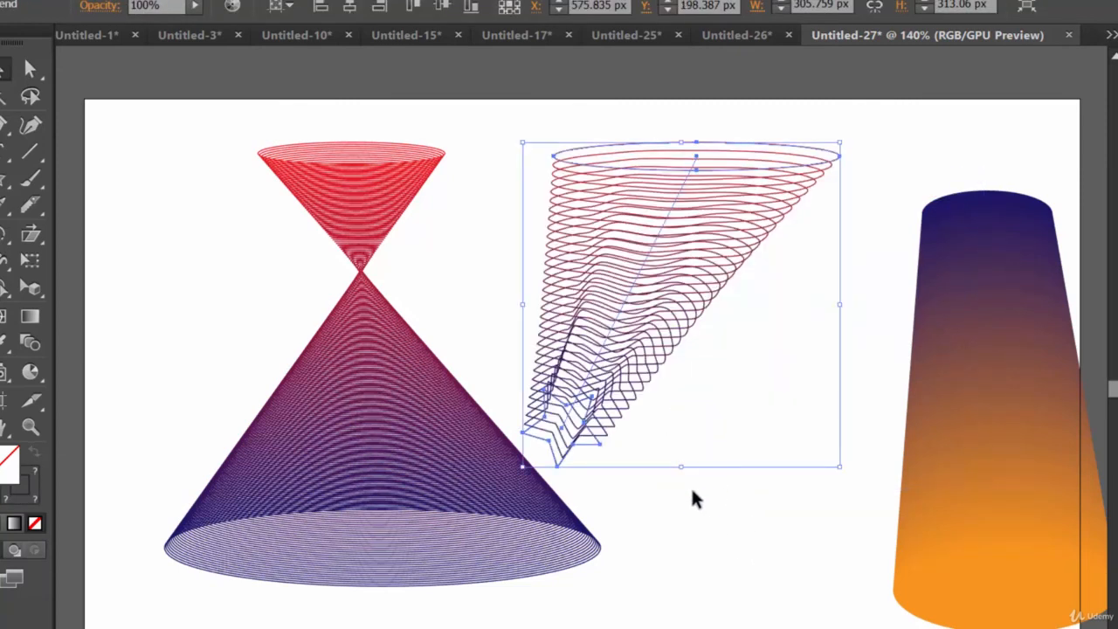
pyautogui.hotkey('ctrl', 'z')
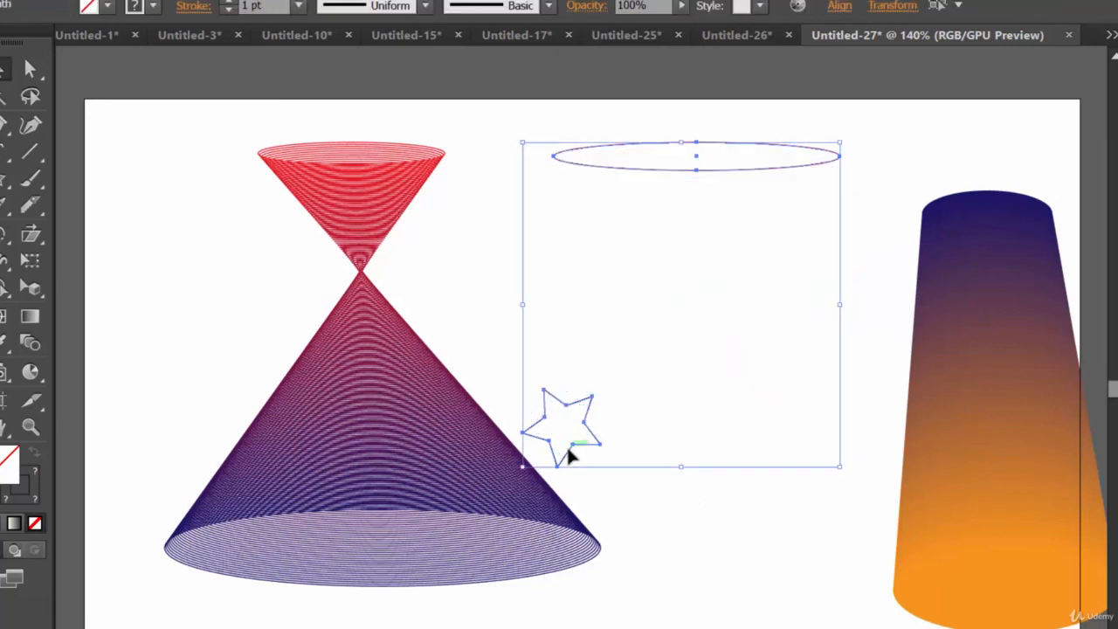
# Step: Move the star to the right so it is centred beneath the flat red ellipse
pyautogui.click(685, 562)
pyautogui.click(592, 441)
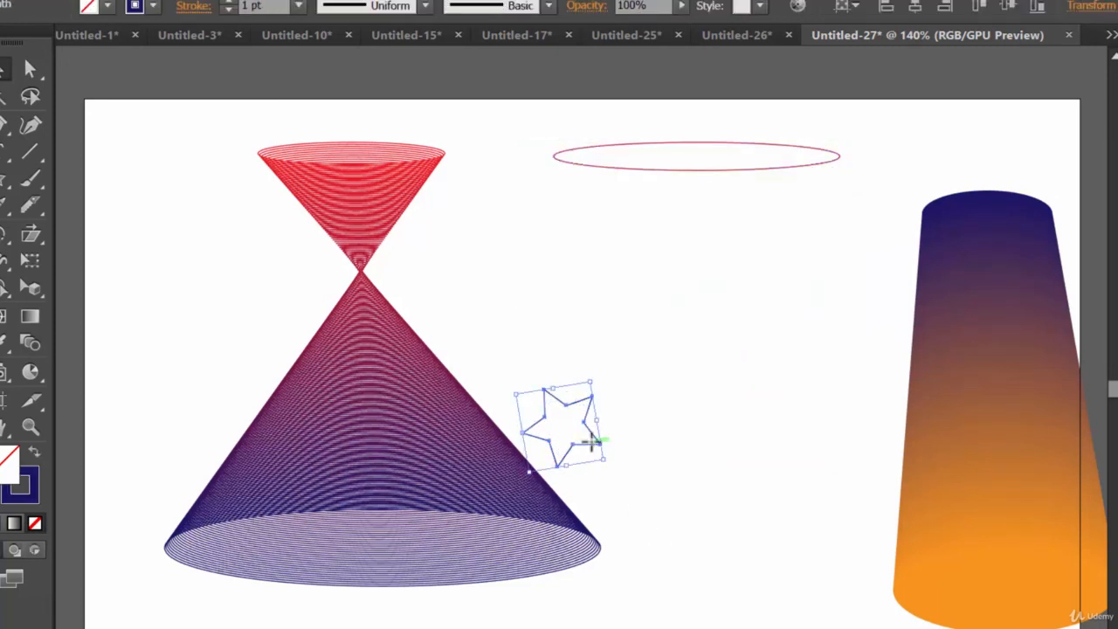
pyautogui.moveTo(593, 453); pyautogui.dragTo(730, 448)
# Step: Blend the flat red ellipse with the centred star using the 30 specified steps
pyautogui.moveTo(748, 495); pyautogui.dragTo(654, 131)
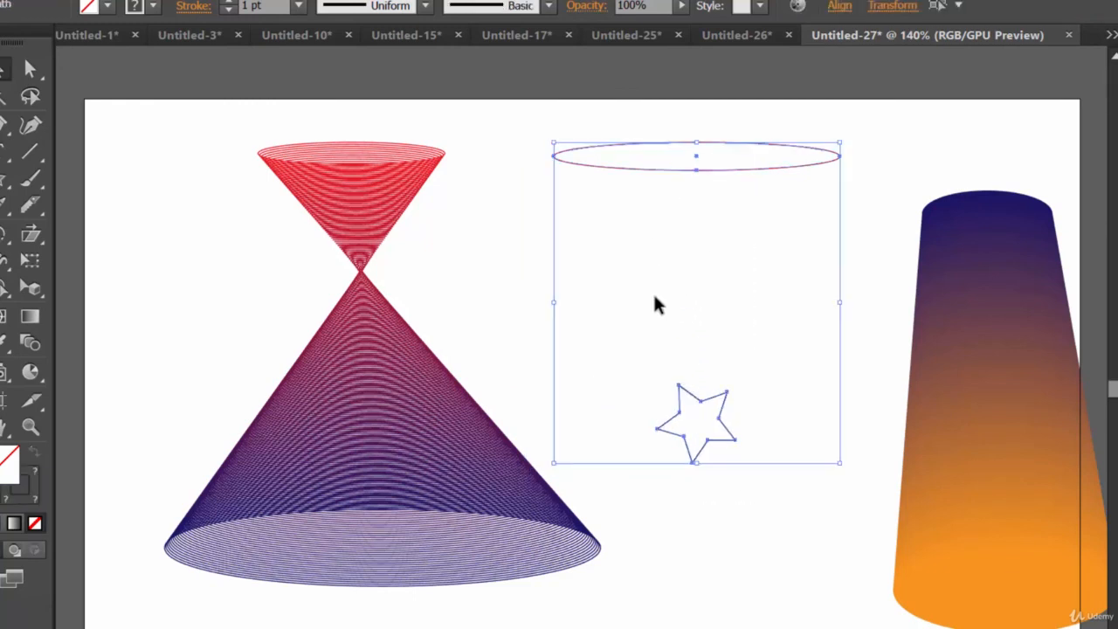
pyautogui.press('a')
pyautogui.hotkey('ctrl', 'alt', 'b')
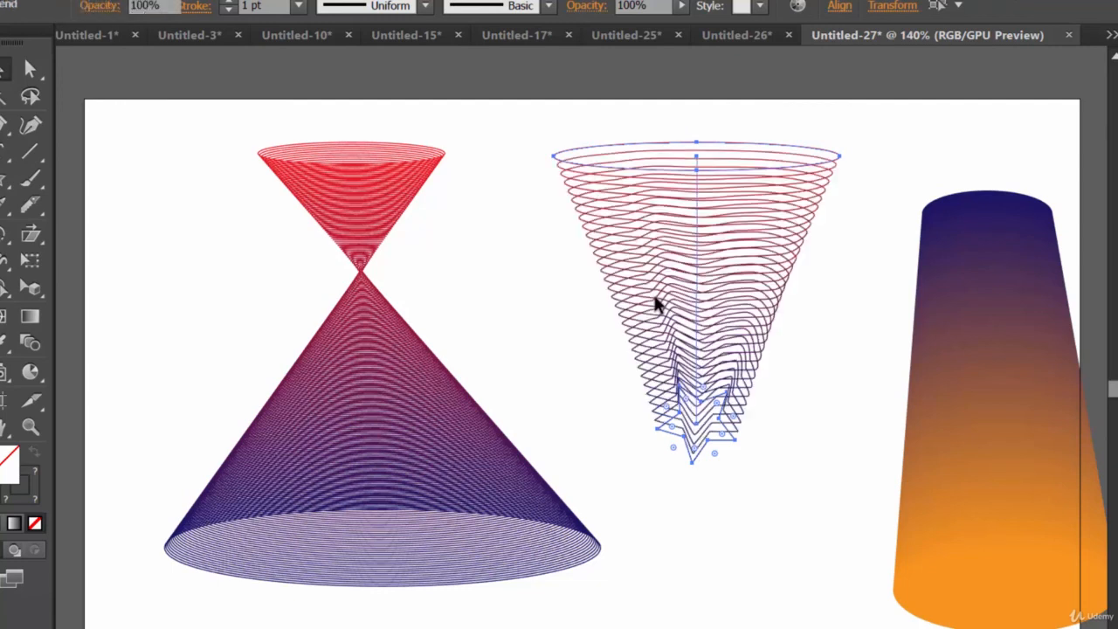
pyautogui.press('v')
pyautogui.click(765, 570)
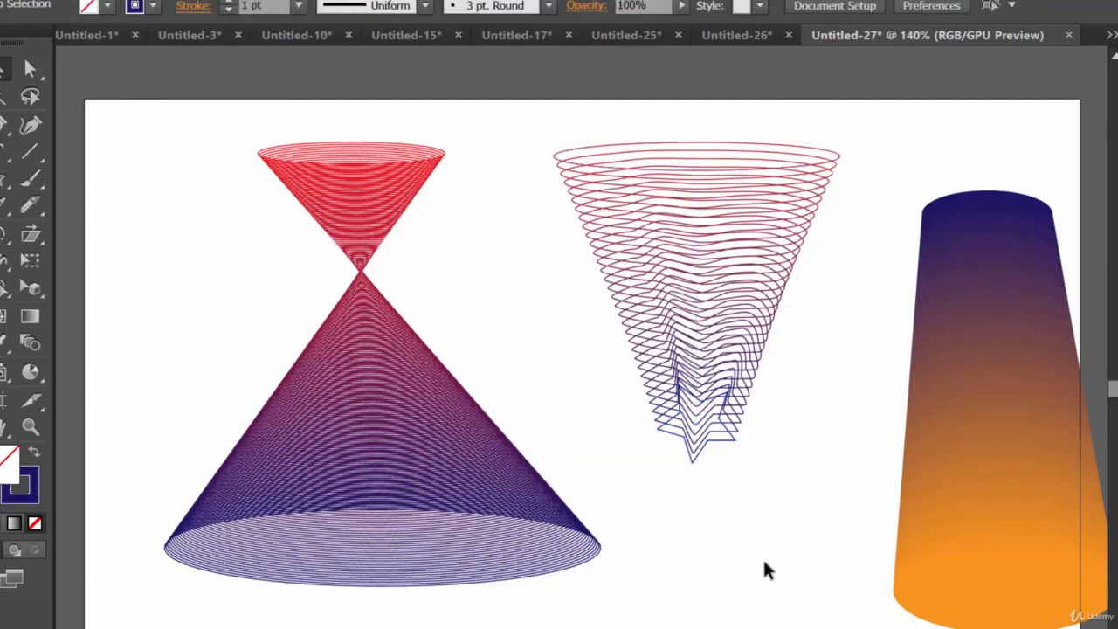